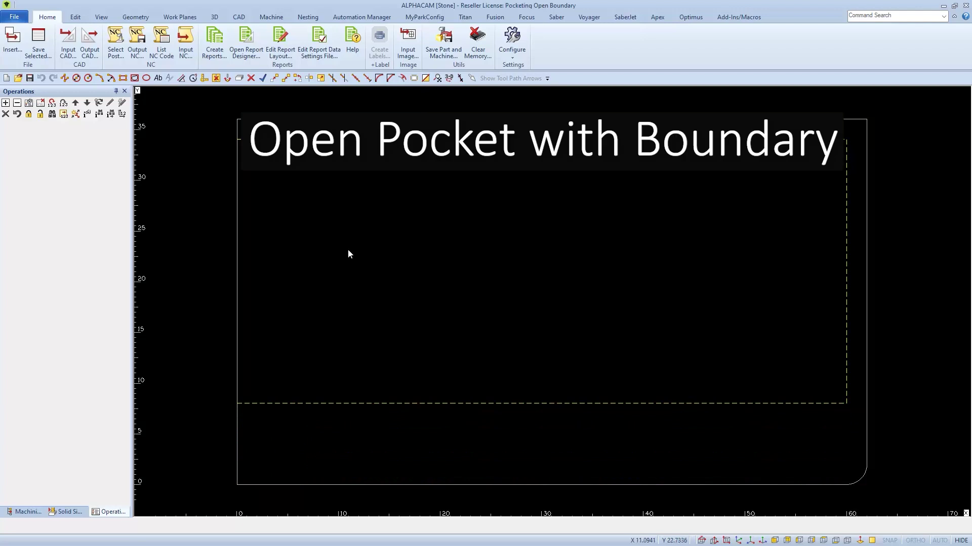
Switch to the Machine ribbon tab for the countertop drawing with the dashed boundary
left_click(271, 17)
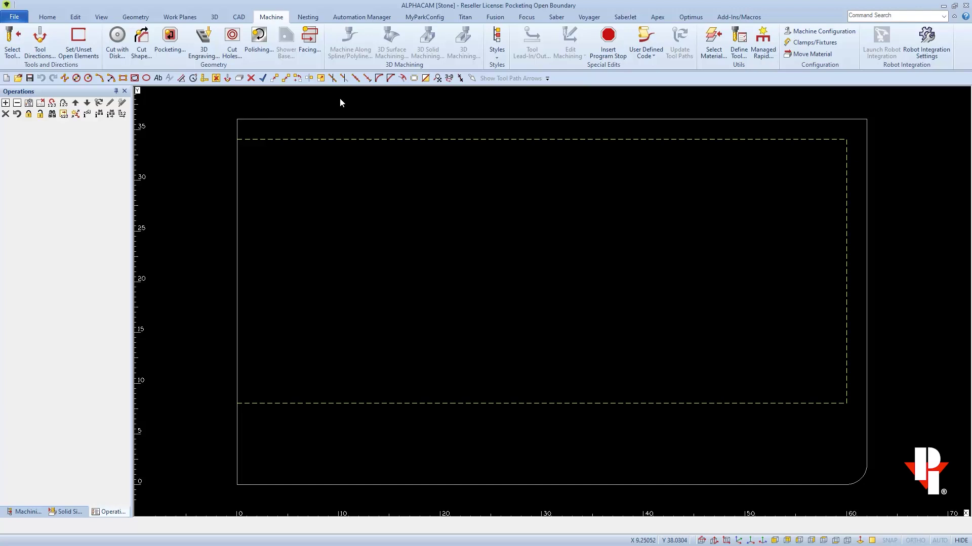
Enable the Open Ended Pocket Machining add-in under Machine in the Add-Ins manager
left_click(731, 18)
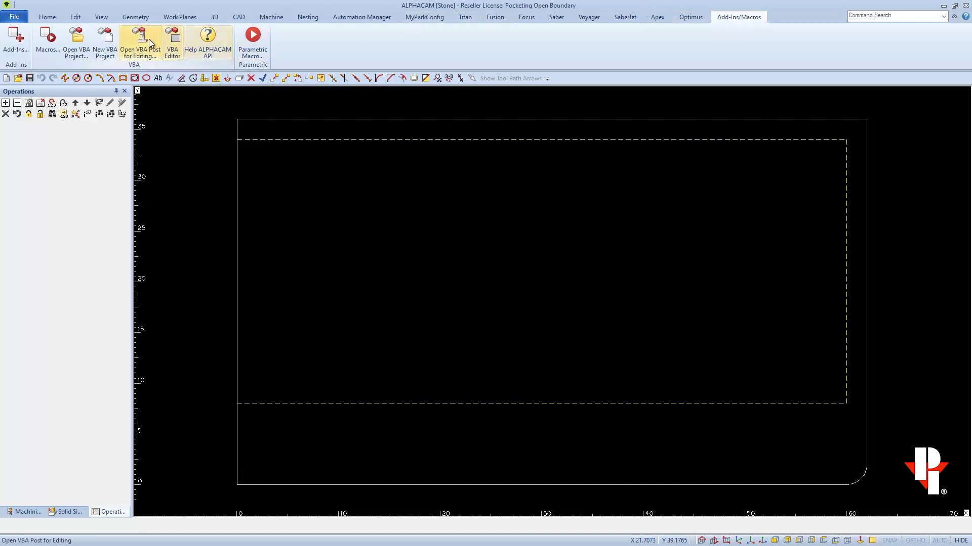
left_click(20, 44)
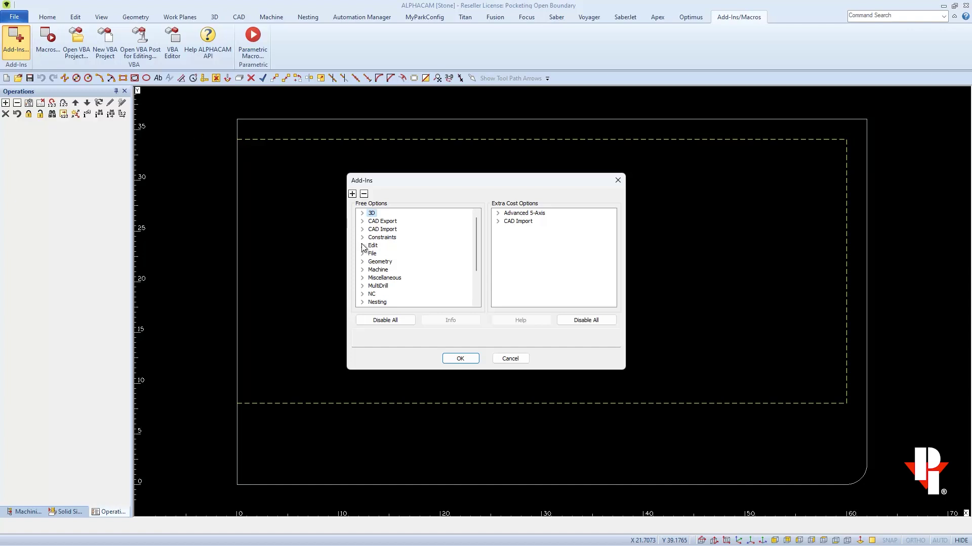
left_click(363, 271)
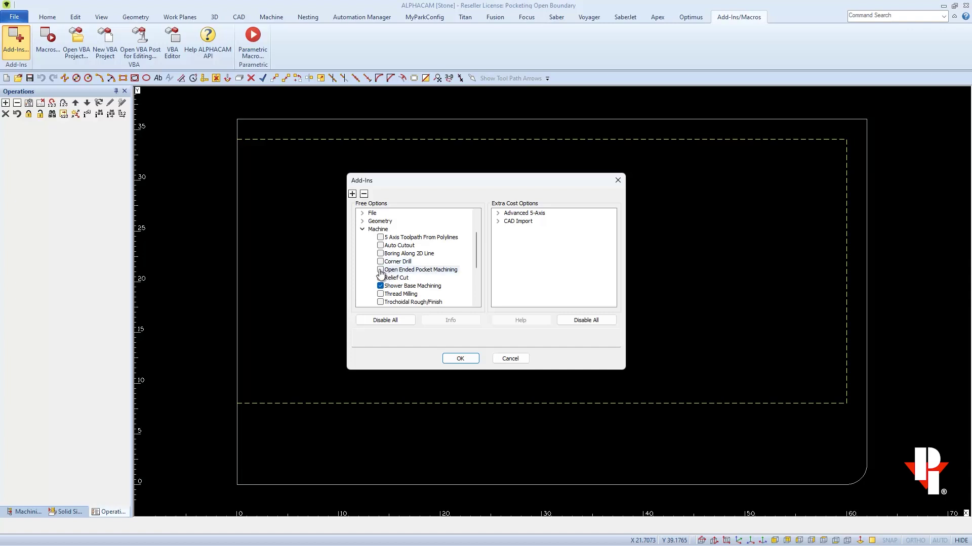
left_click(380, 272)
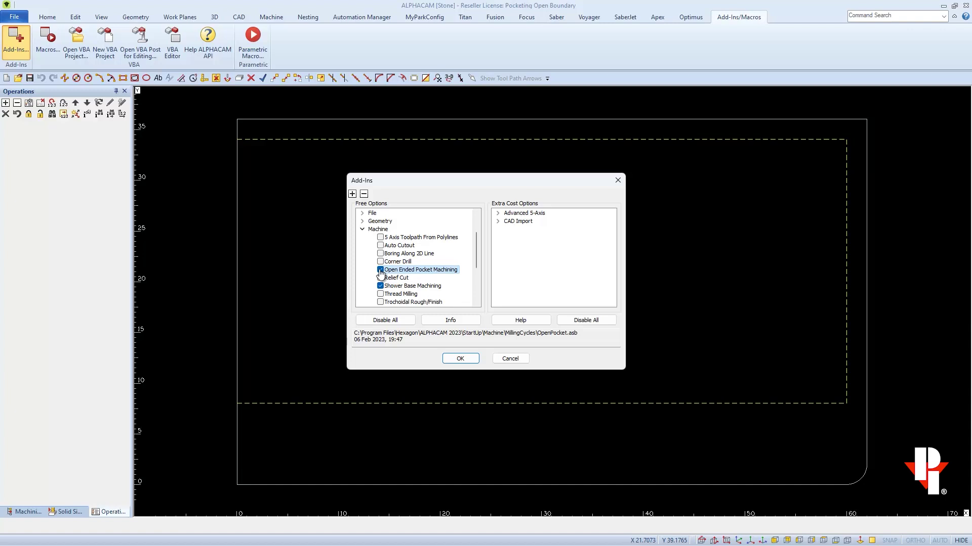
left_click(459, 361)
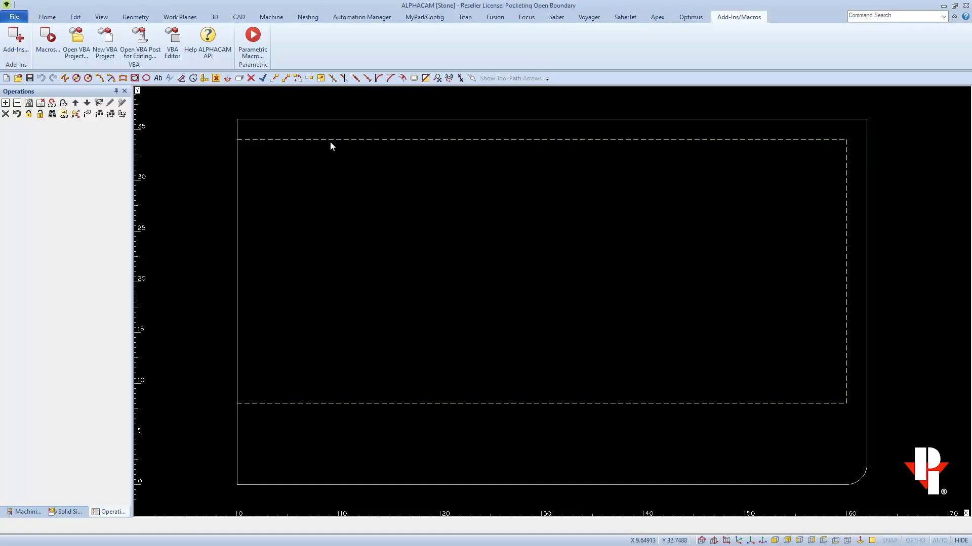
Return to the Machine tab to reveal the new Open Pocket Using Boundary button
left_click(271, 18)
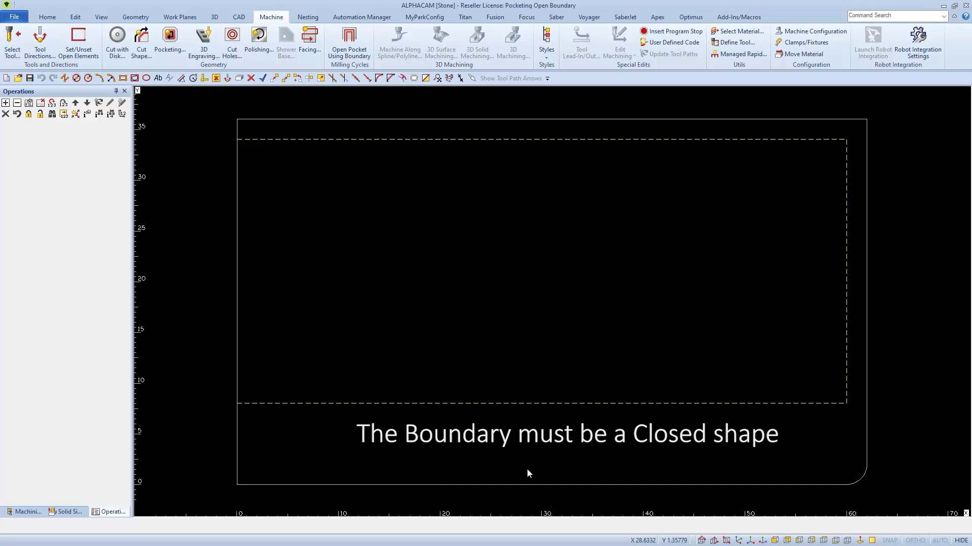
Draw a Y 8 line from the dashed boundary's lower-left endpoint to its intersection with the right edge
left_click(65, 79)
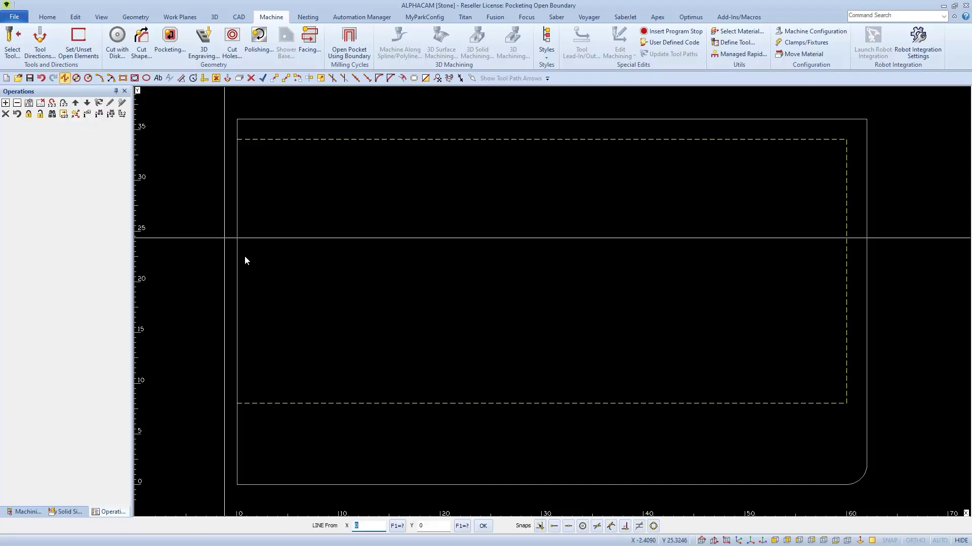
key("e")
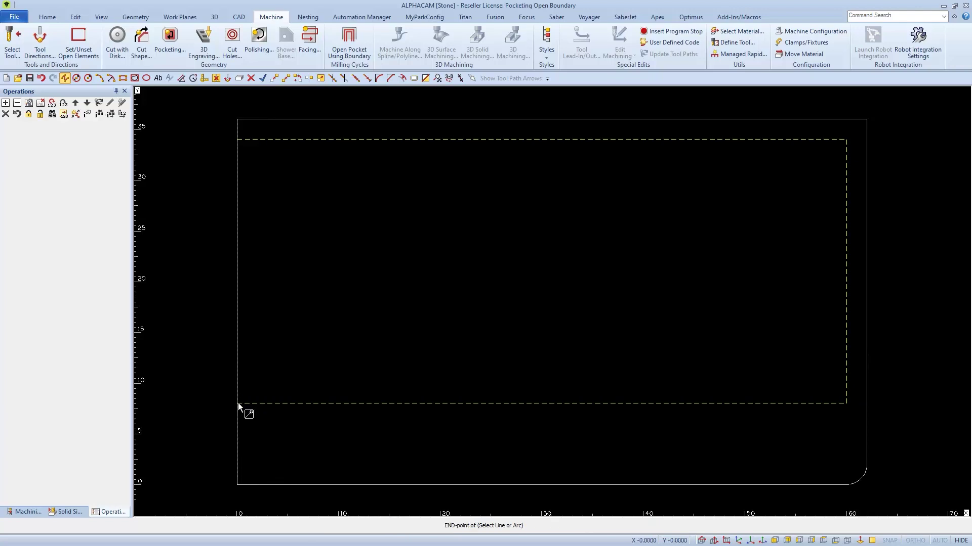
left_click(241, 405)
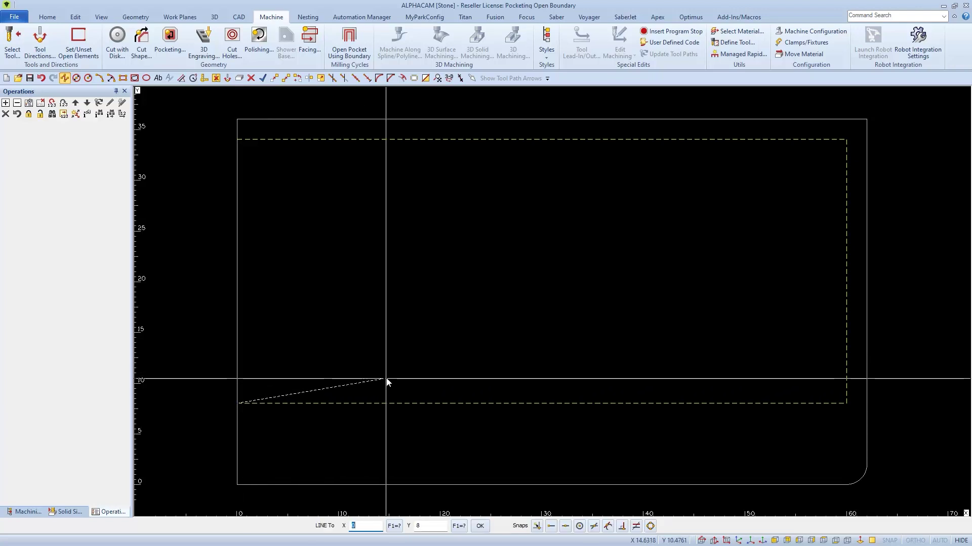
left_click(593, 526)
left_click(792, 403)
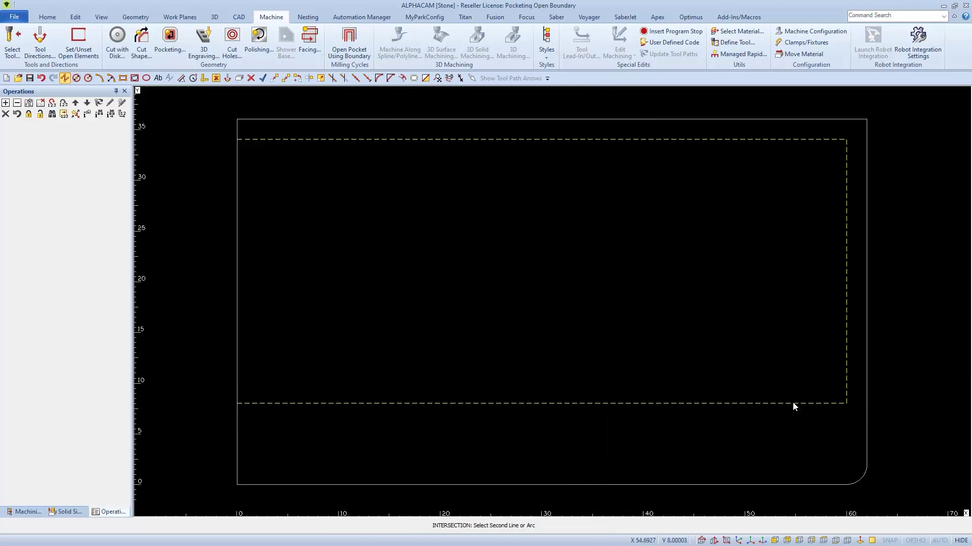
left_click(868, 426)
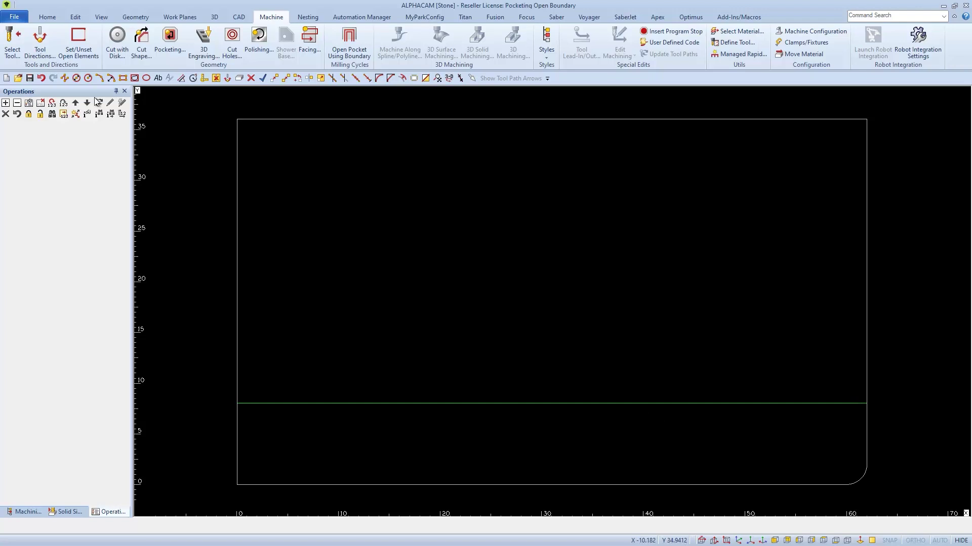
Reverse the Y 8 line's tool direction using Open Geometries set to Reverse
left_click(40, 43)
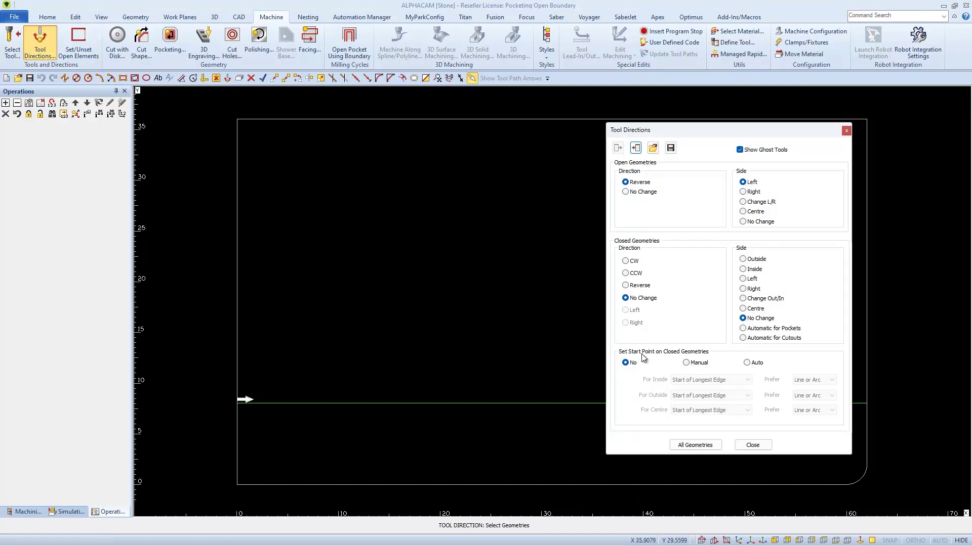
left_click_drag(718, 130, 531, 64)
left_click(335, 404)
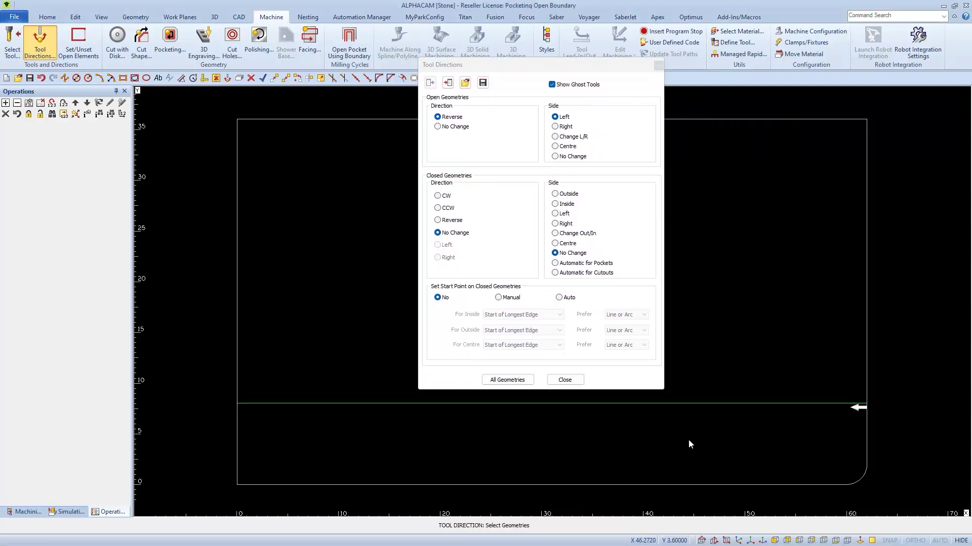
left_click(564, 380)
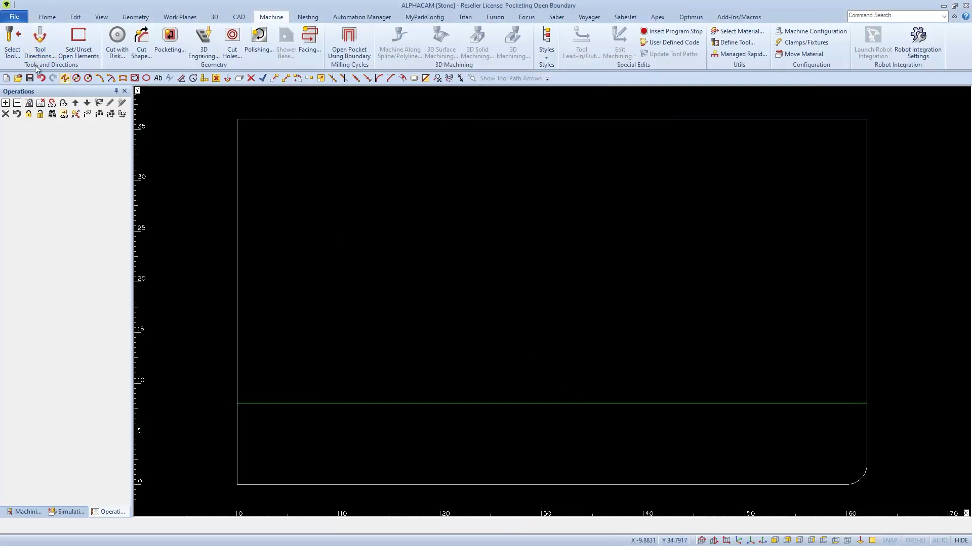
Select tool (003) 3.56 Gauge Wheel from the Titan 3700 library as the current tool
left_click(6, 39)
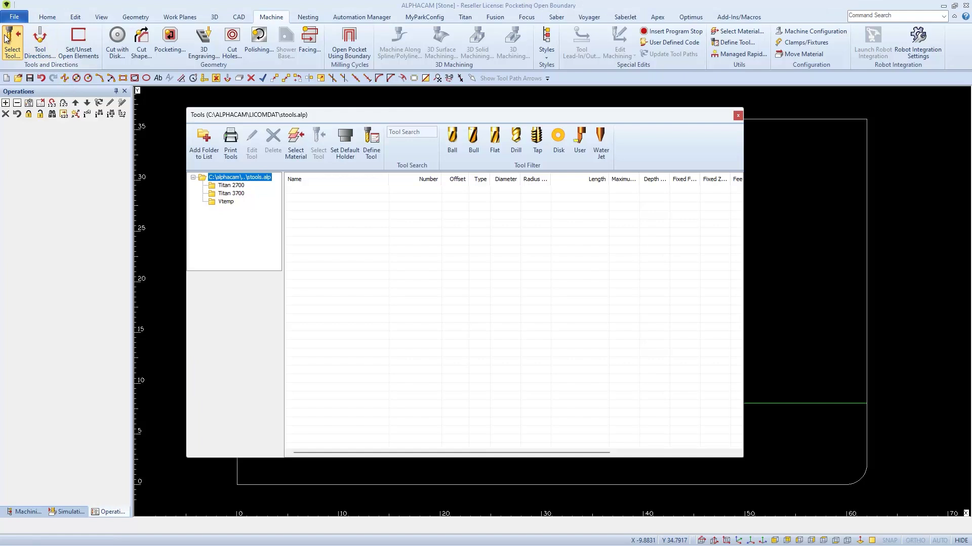
left_click(214, 195)
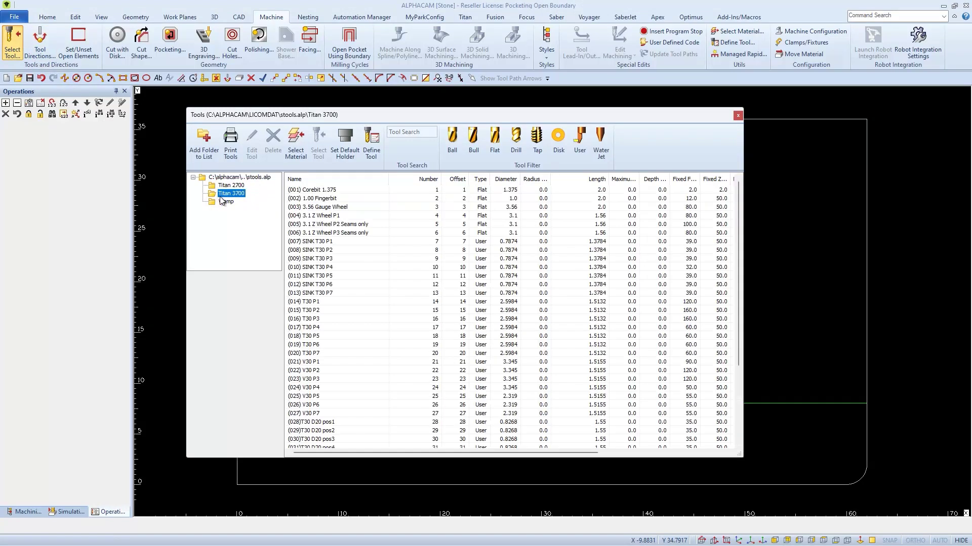
left_click(329, 208)
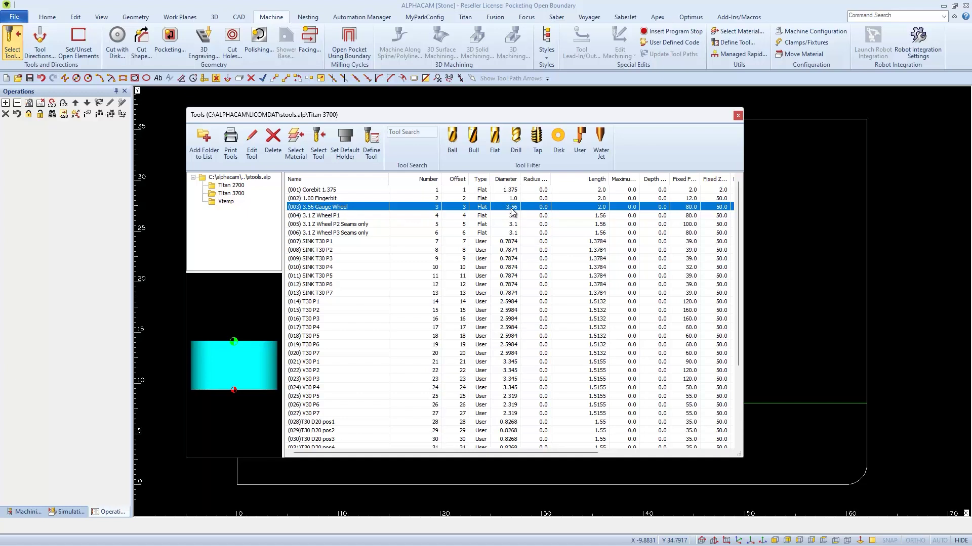
double_click(361, 209)
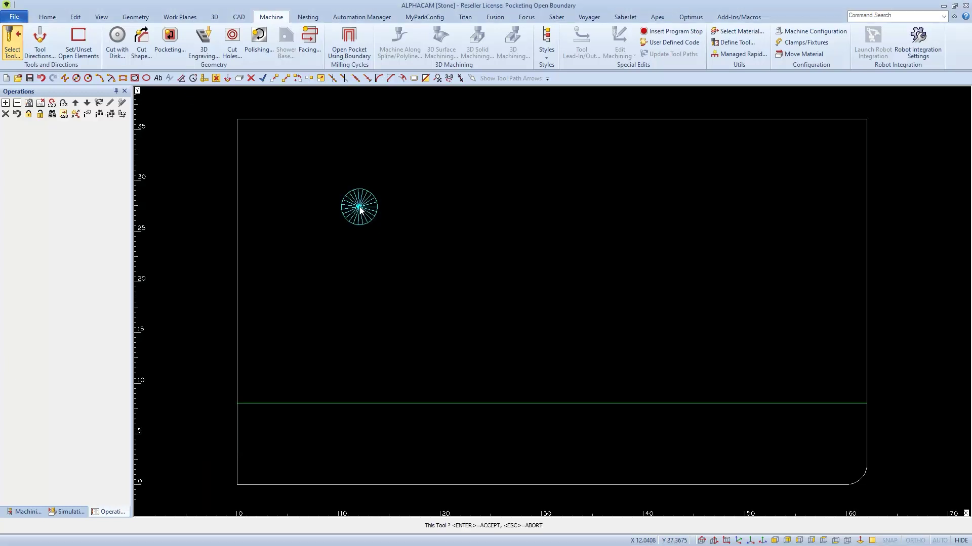
left_click(359, 206)
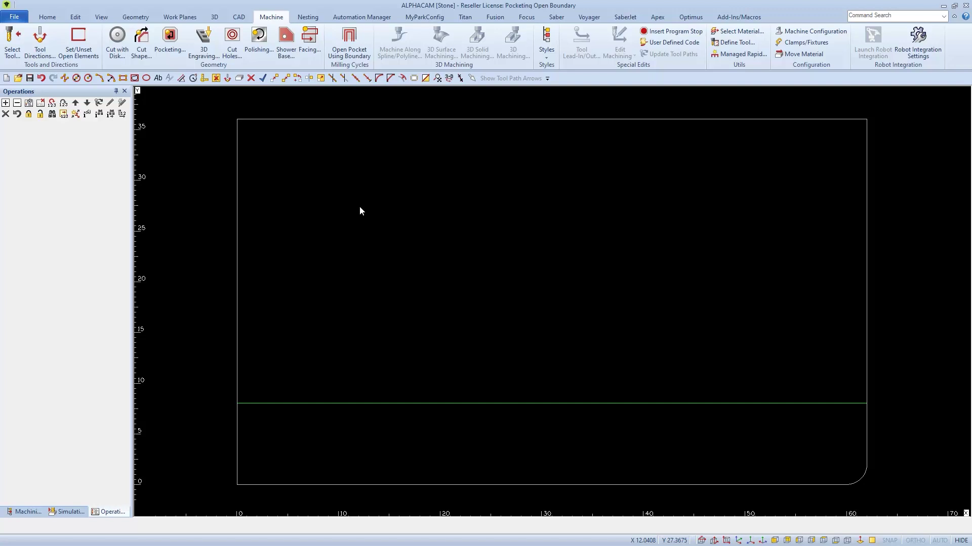
Start Open Pocket Using Boundary with tool centre compensation and straight XY corners
left_click(349, 41)
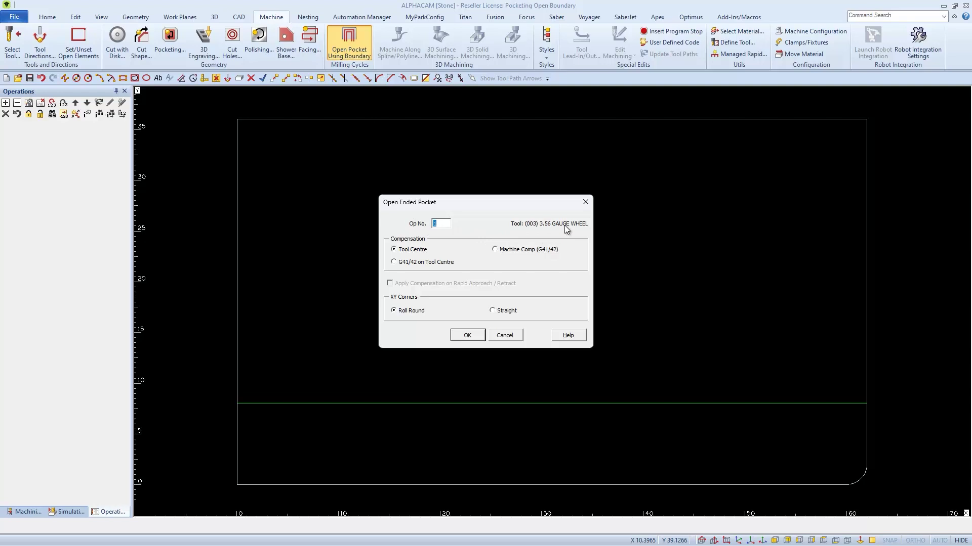
left_click(395, 250)
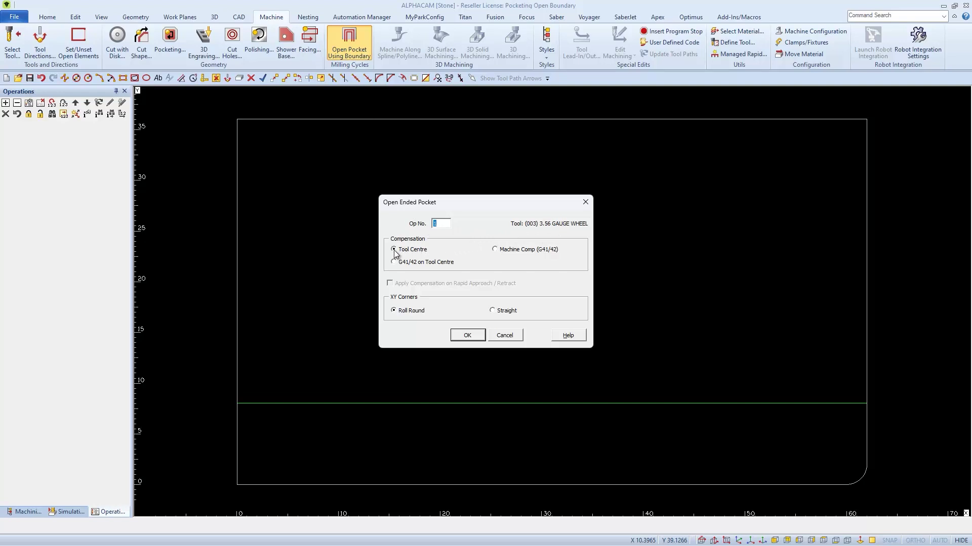
left_click(493, 311)
left_click(468, 336)
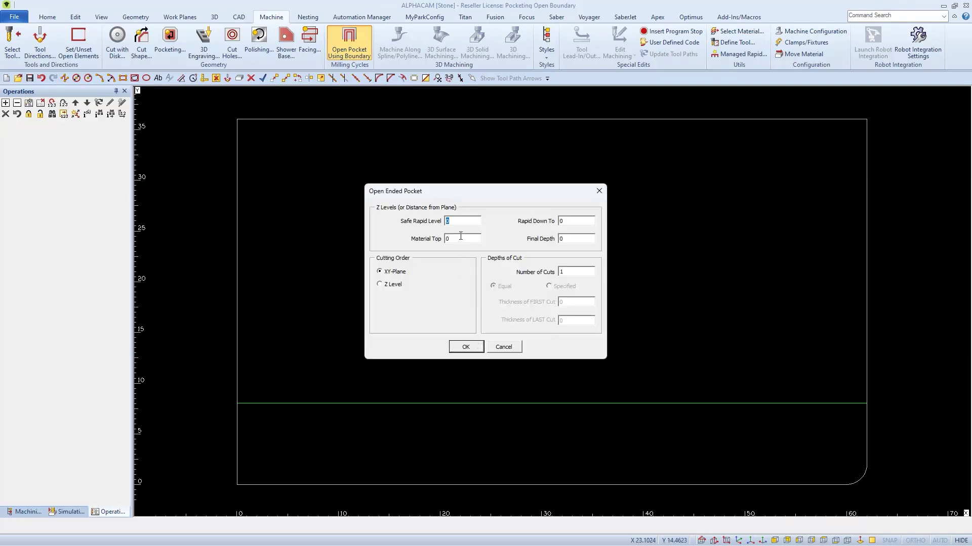
Enter Z levels: safe rapid 5, rapid down to 2, final depth 1.1
type("5")
key("Tab")
type("2")
key("Tab")
left_click_drag(563, 240, 557, 241)
type("1.1")
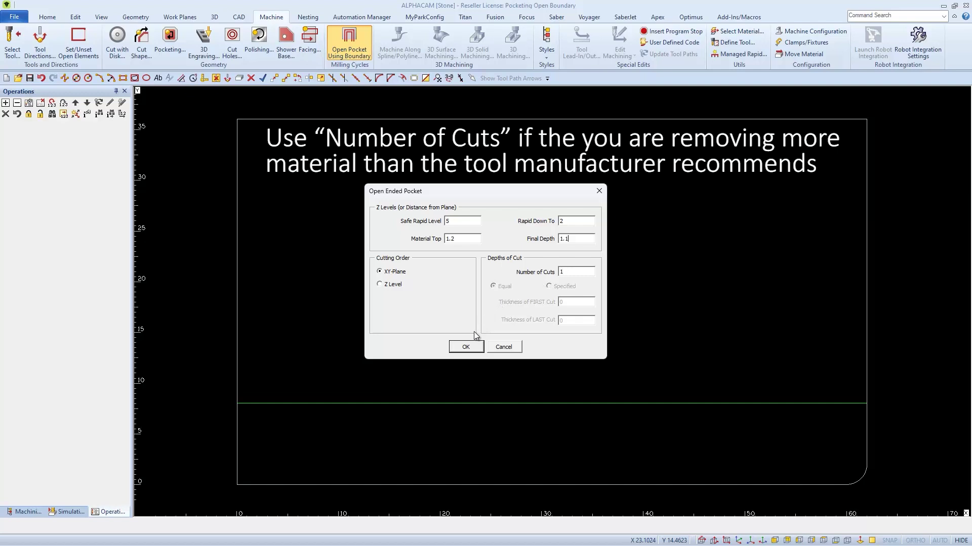
Accept the Z levels, then set Cut Feed to 60 and Gap at Boundary to 2.5
left_click(466, 348)
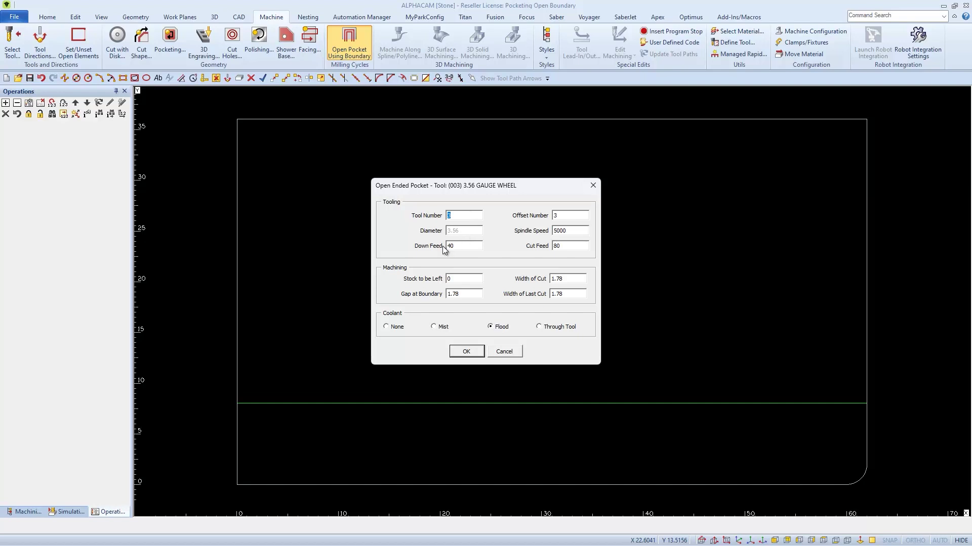
double_click(551, 246)
type("60")
left_click_drag(466, 294, 436, 297)
Pick the Y 8 line and countertop outline, accepting the width-of-cut warning to generate toolpaths
left_click(465, 352)
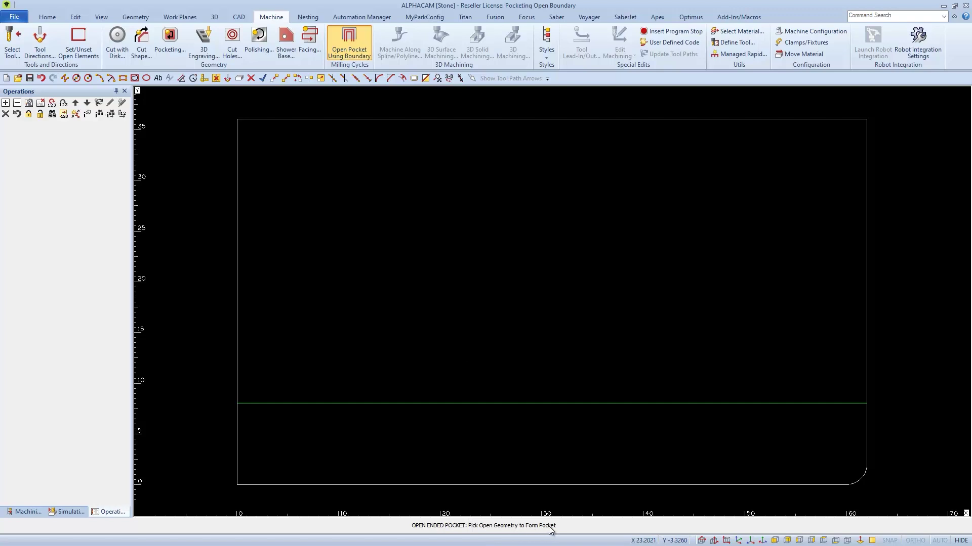
left_click(531, 404)
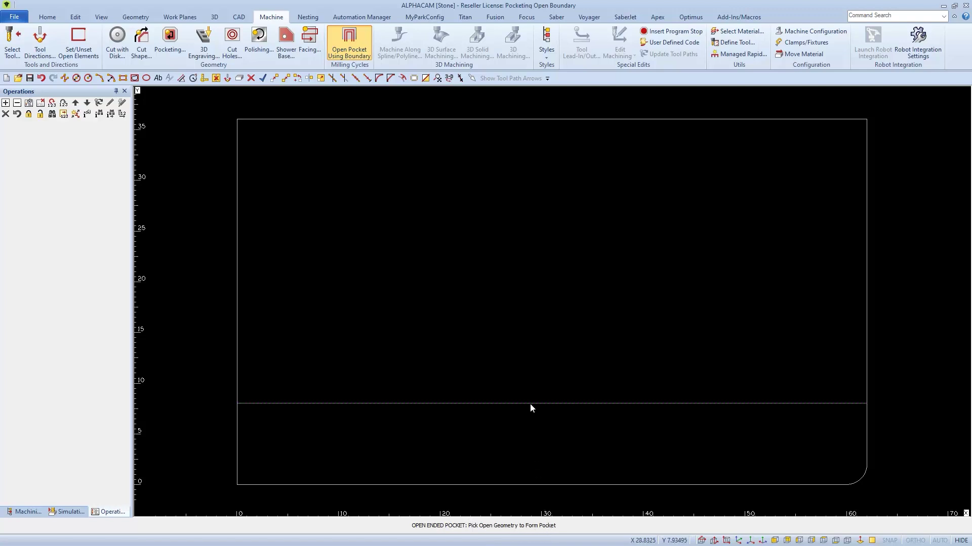
left_click(529, 403)
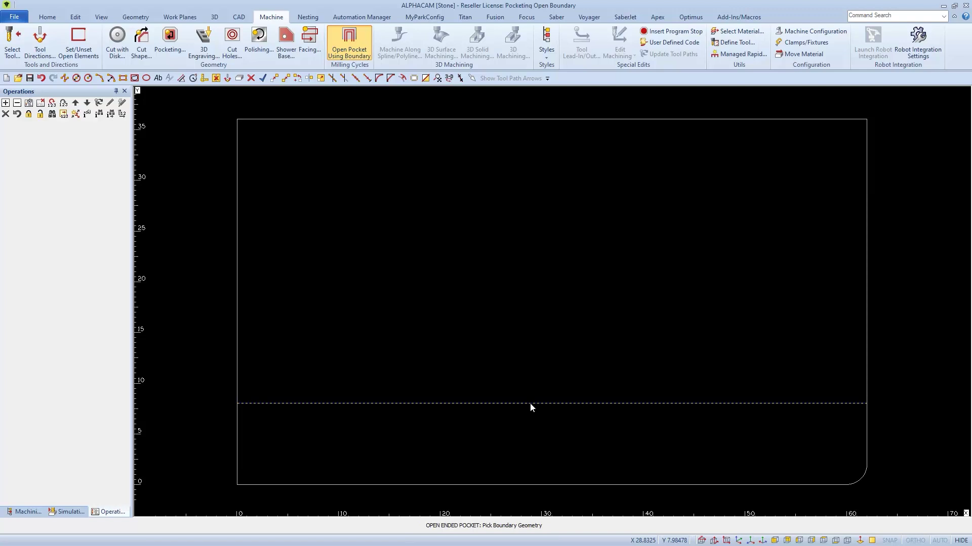
left_click(792, 486)
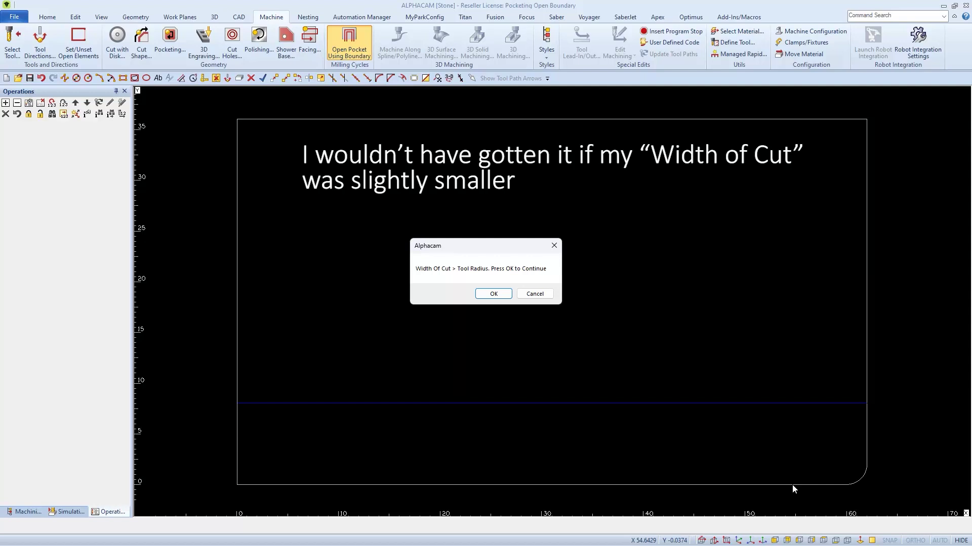
left_click(494, 294)
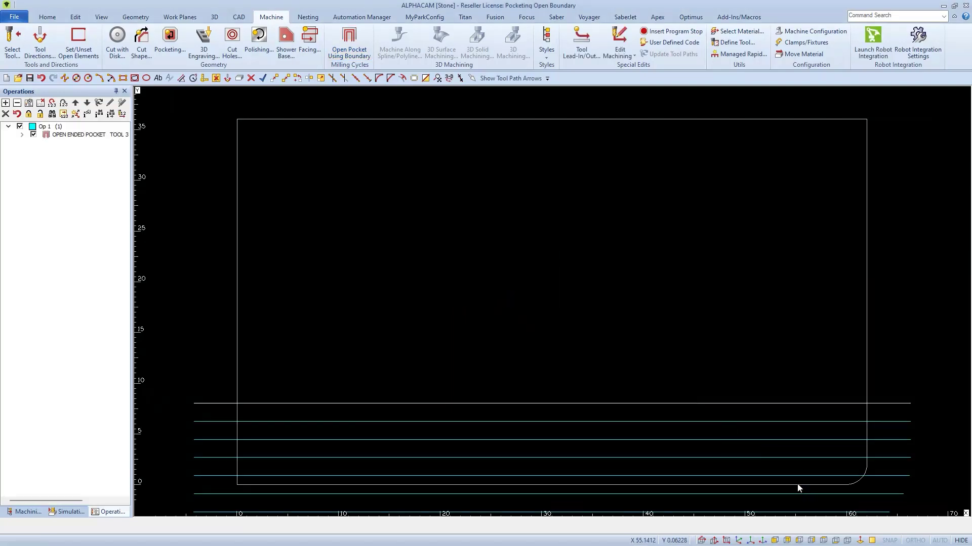
Delete the two lowest open pocket toolpaths
scroll(775, 464, "down", 3)
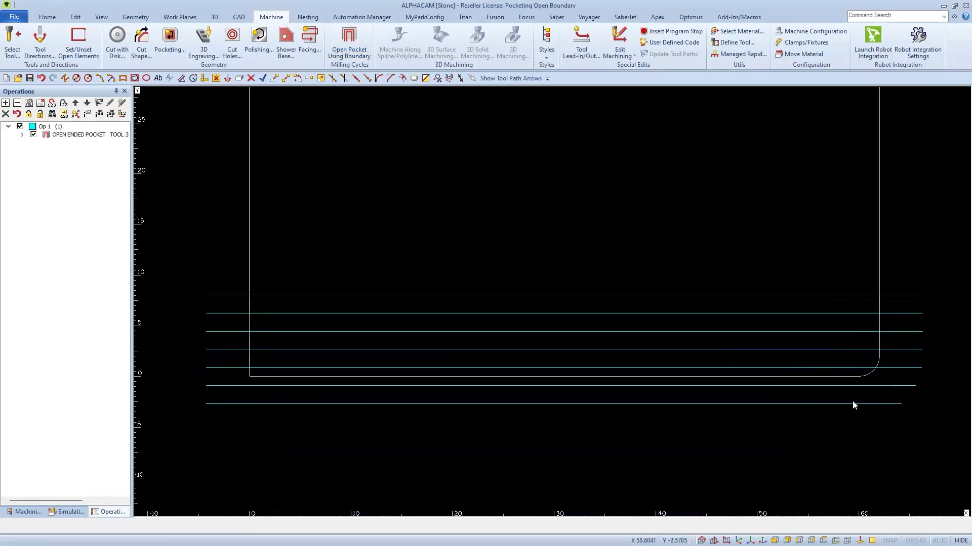
left_click(251, 78)
left_click(218, 385)
left_click(221, 404)
right_click(371, 367)
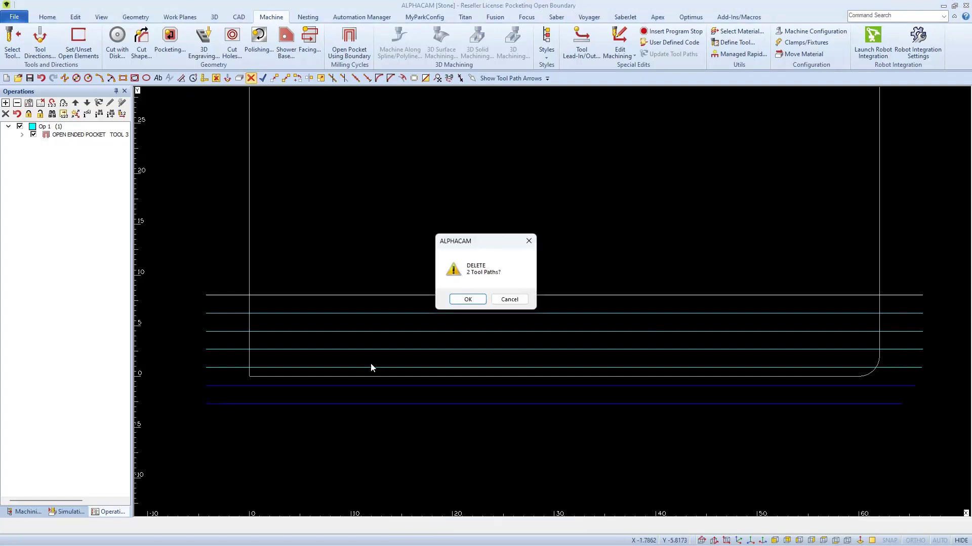
left_click(466, 299)
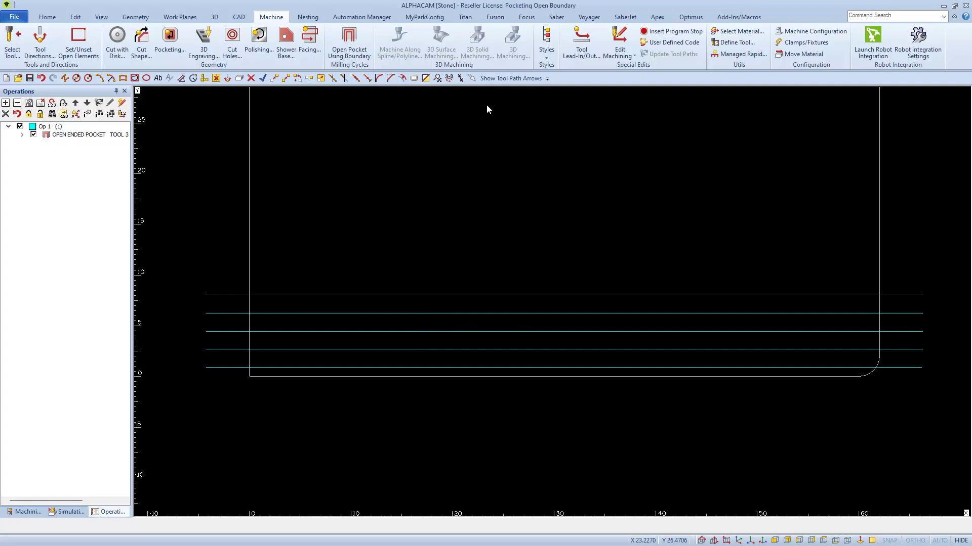
Show toolpath arrows, reverse the first and third passes, and view the part isometrically
left_click(510, 78)
left_click(618, 49)
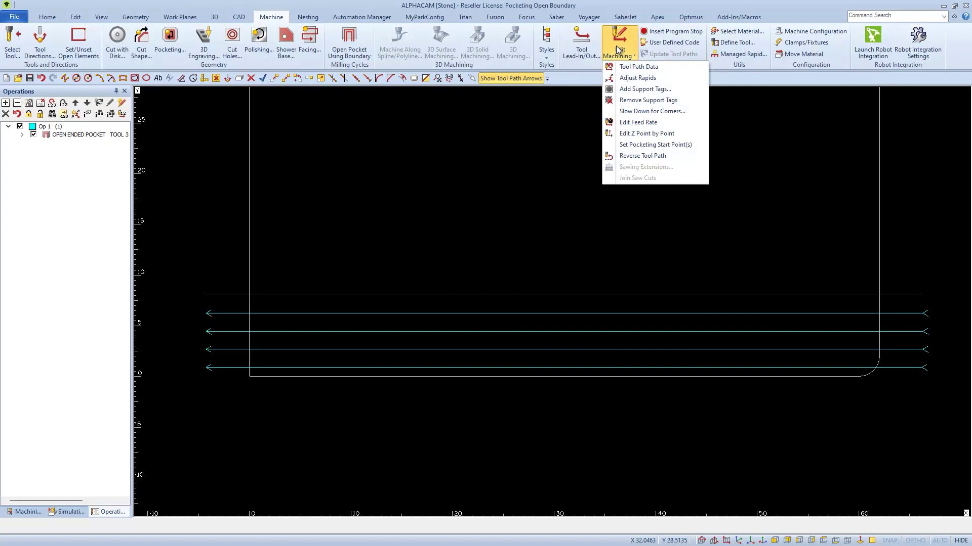
left_click(624, 157)
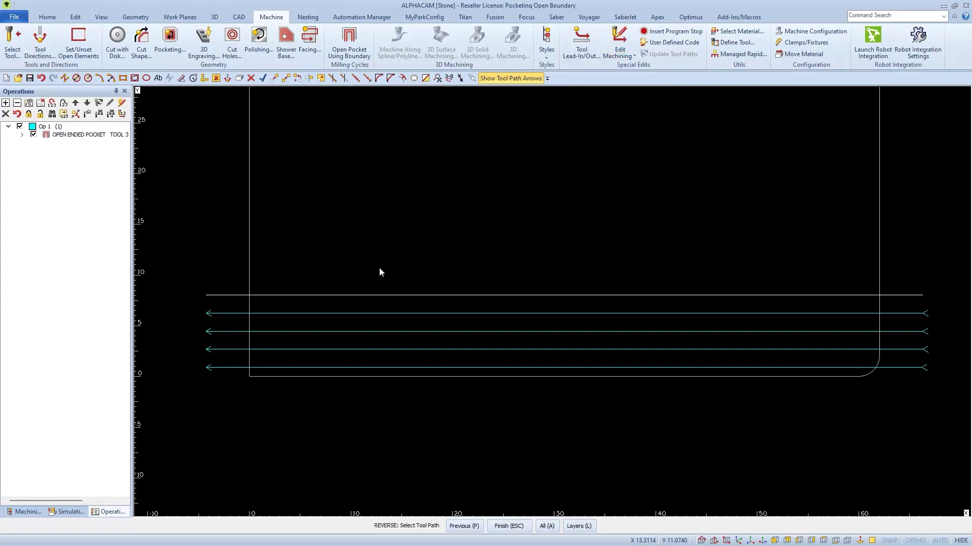
left_click(354, 313)
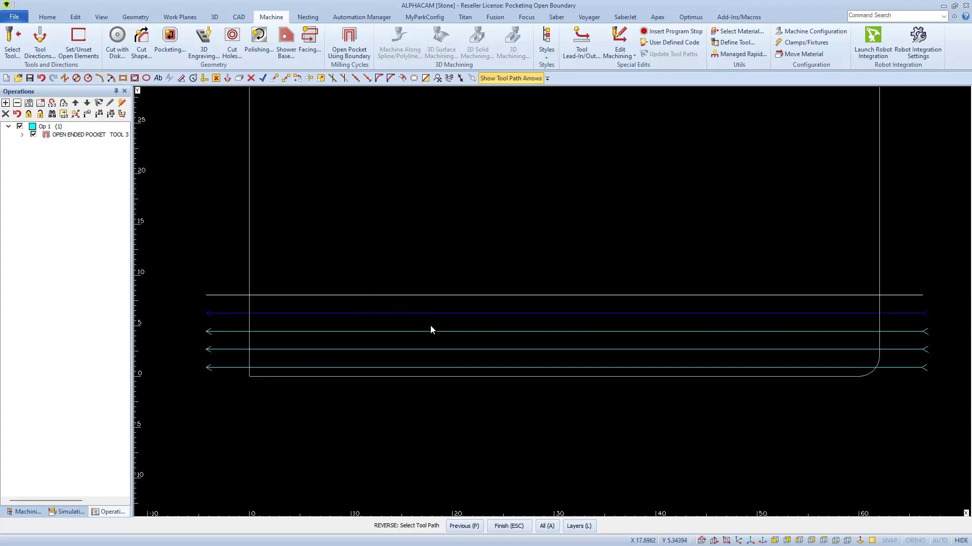
left_click(399, 349)
key("Escape")
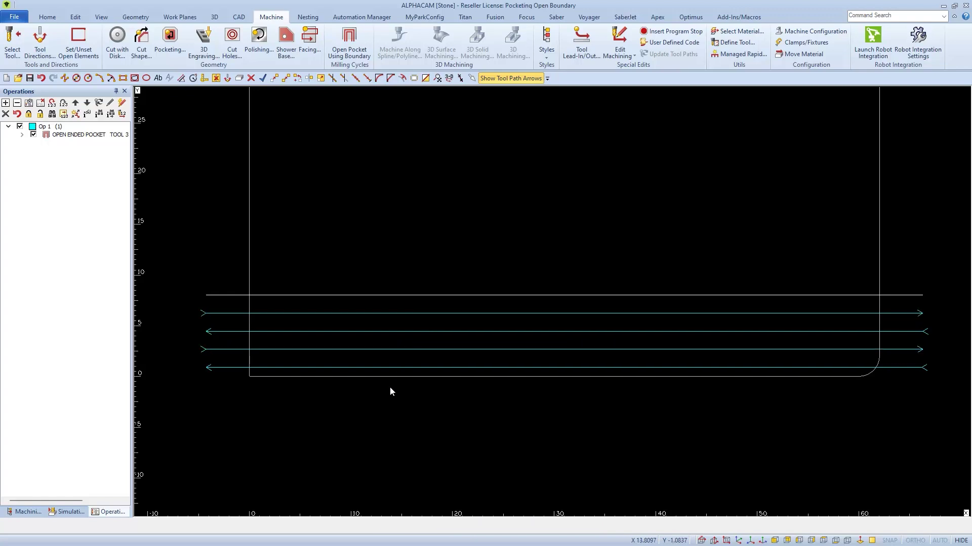
key("F7")
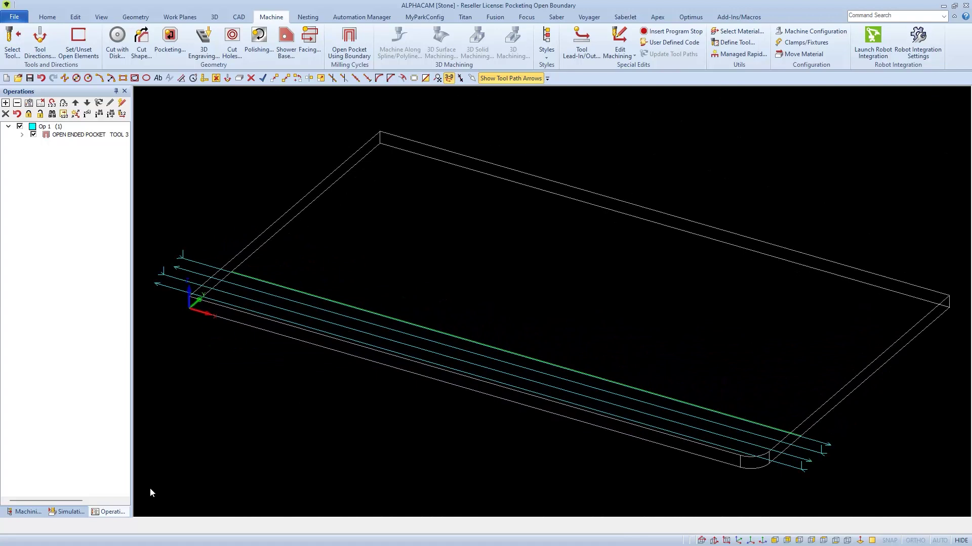
Play a solid simulation of the countertop stock and raise the speed slider
left_click(68, 512)
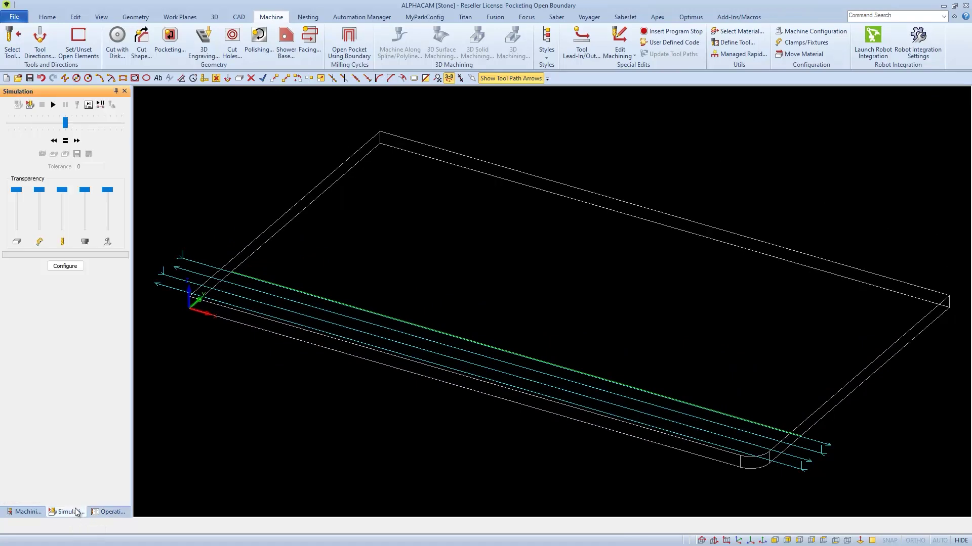
left_click(30, 104)
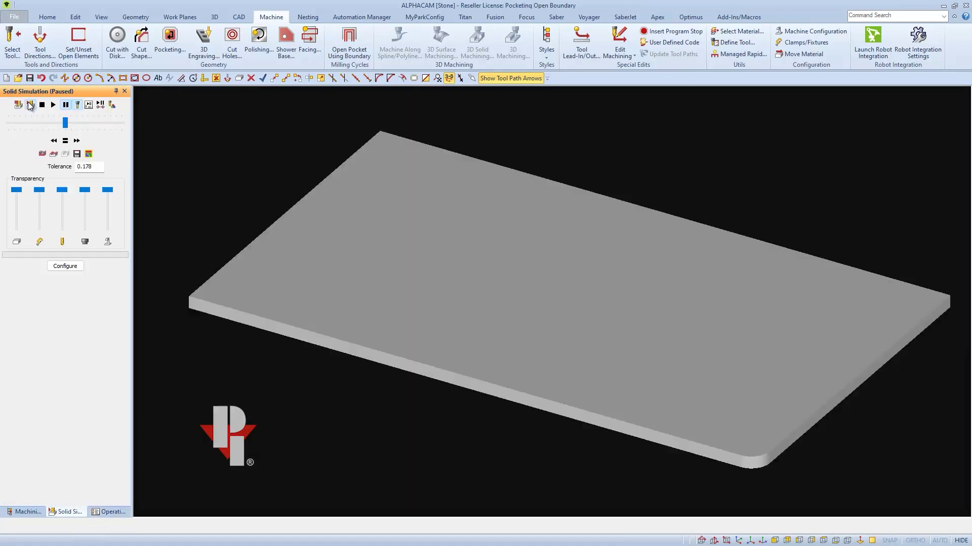
left_click(53, 105)
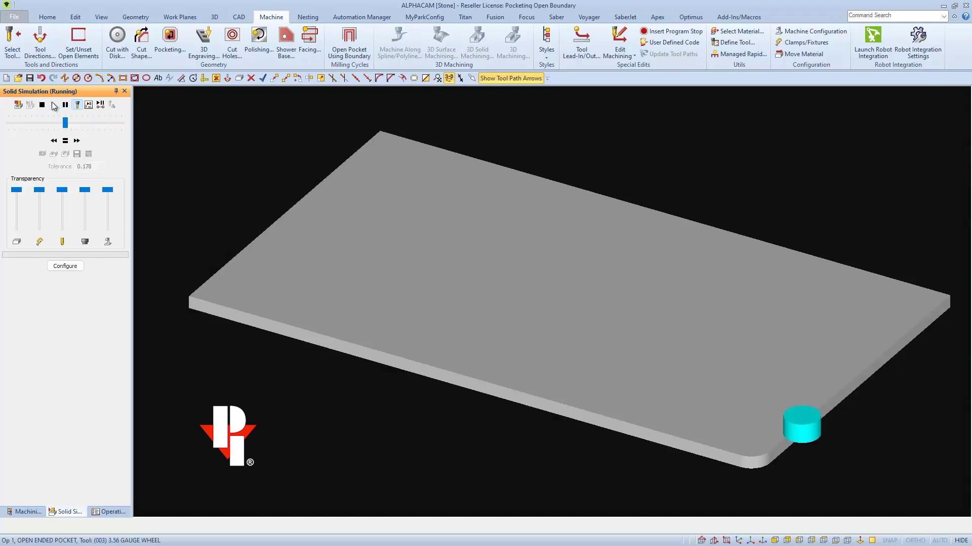
mouse_move(64, 123)
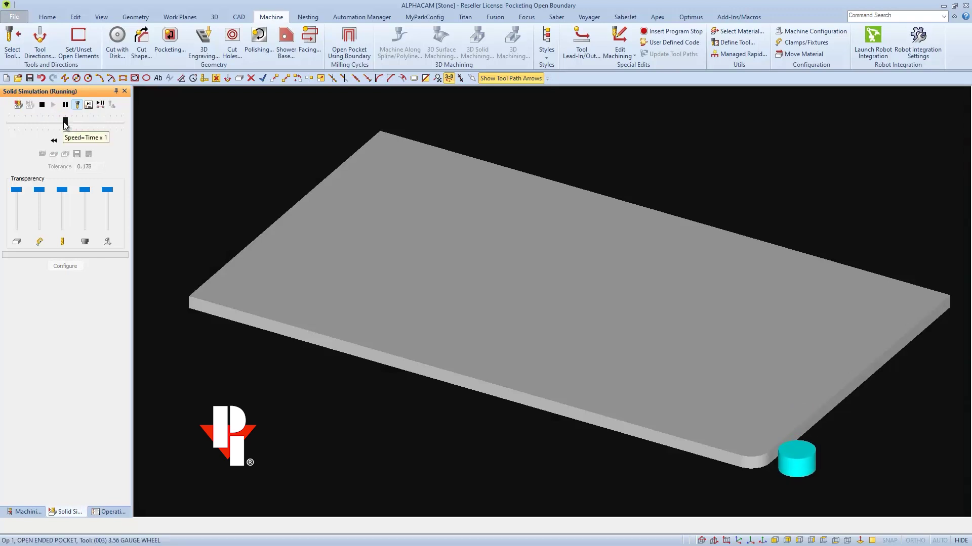
left_click_drag(65, 124, 87, 123)
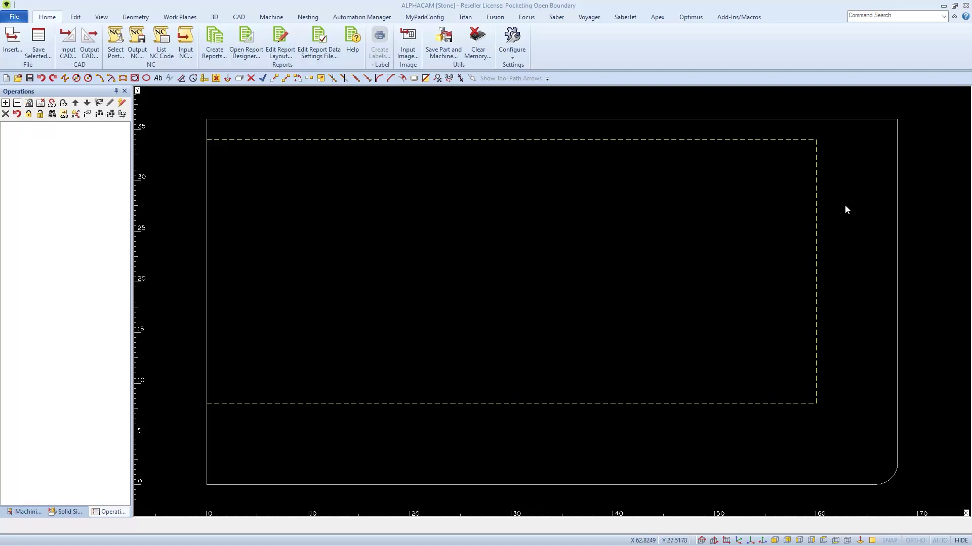
Draw a line along the dashed outline's bottom edge, then perpendicular up to the outer top edge
left_click(65, 78)
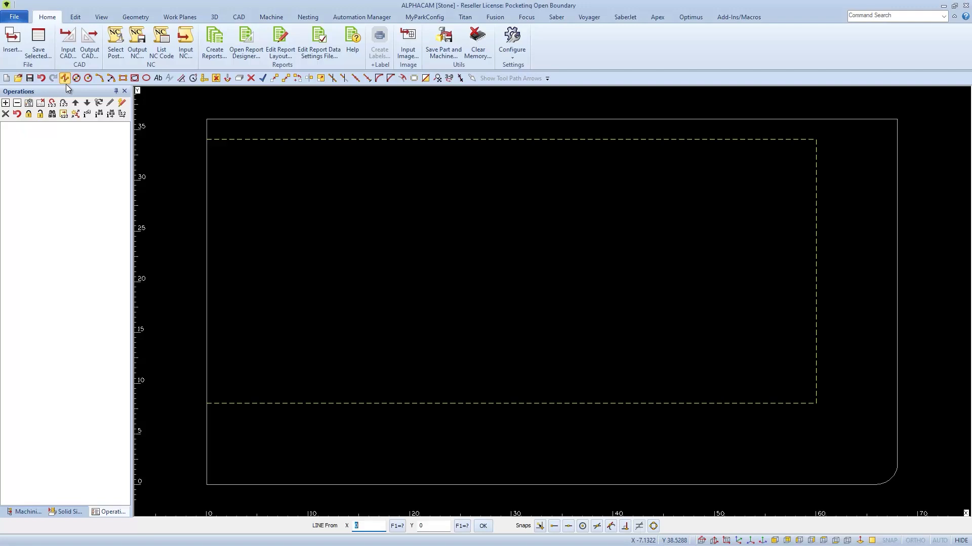
left_click(208, 403)
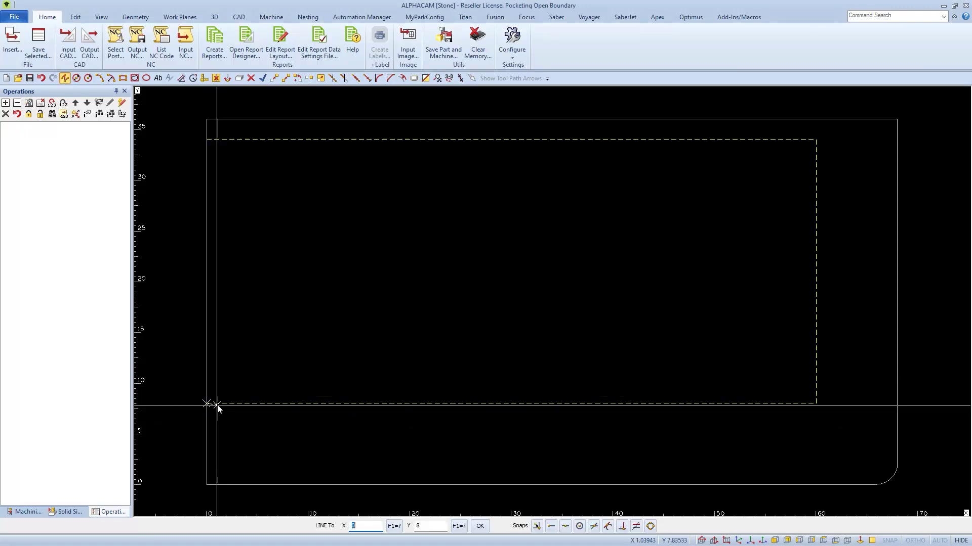
left_click(815, 403)
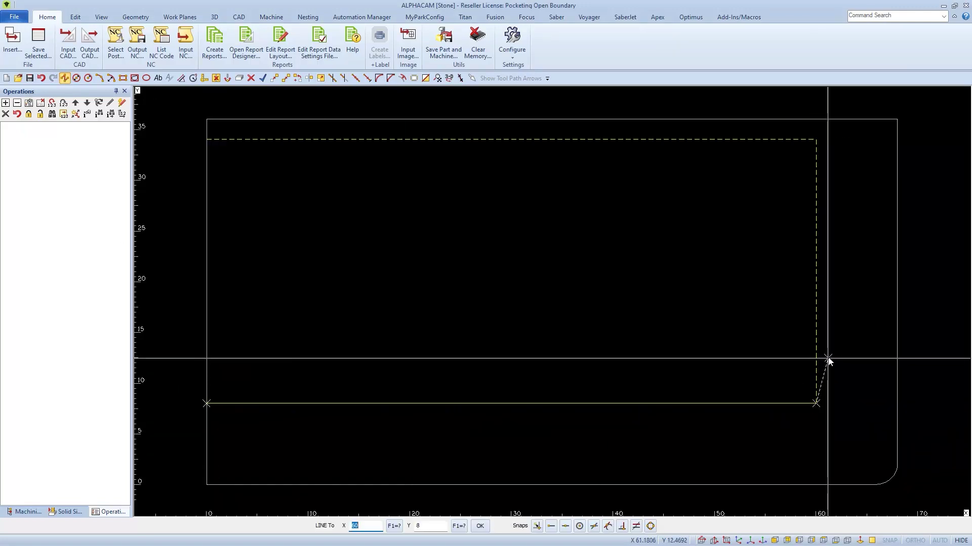
key("p")
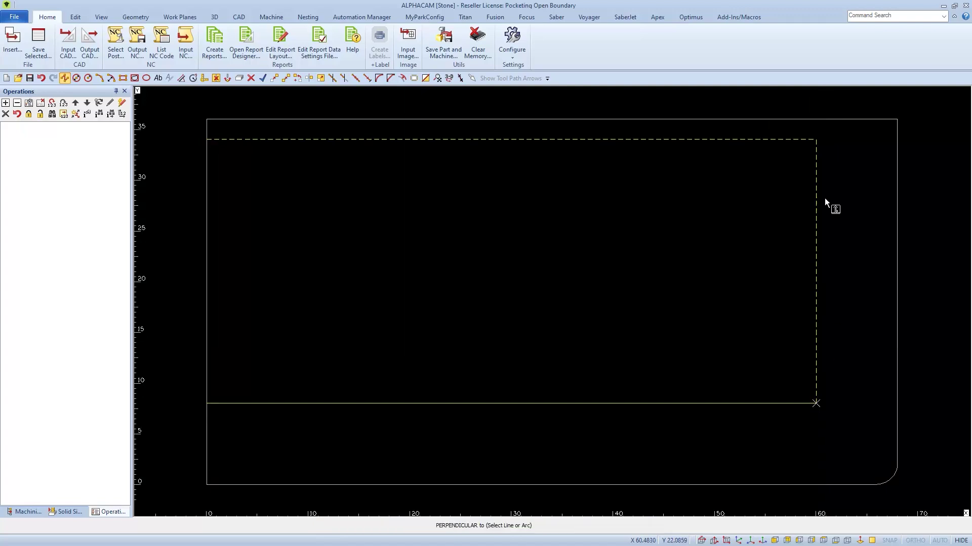
left_click(828, 121)
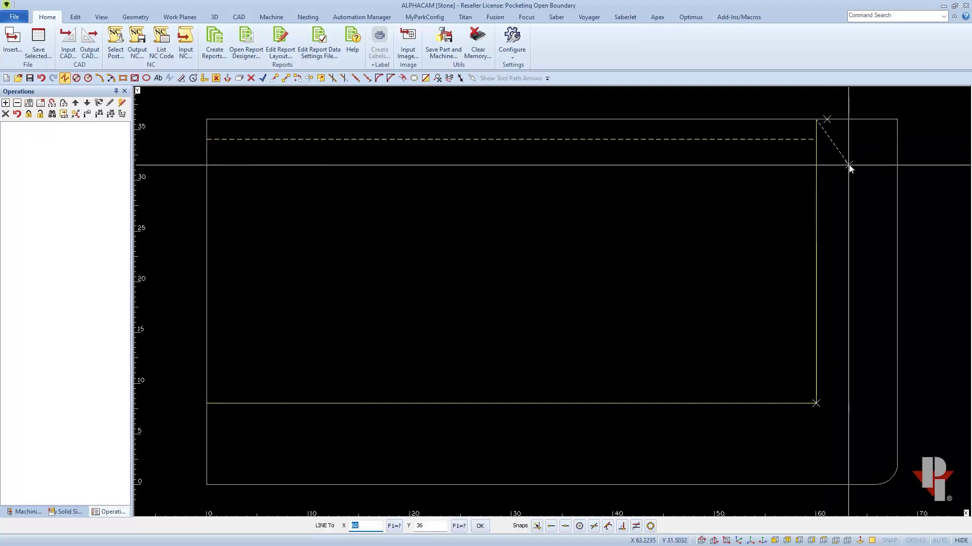
key("Escape")
Reverse the L-shaped line's tool direction and select the (003) 3.56 Gauge Wheel tool
left_click(271, 17)
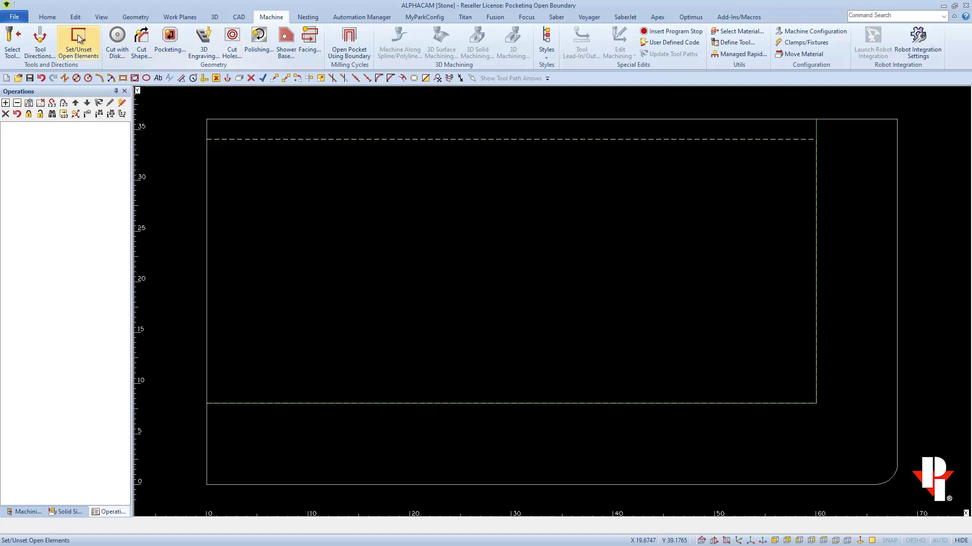
left_click(40, 43)
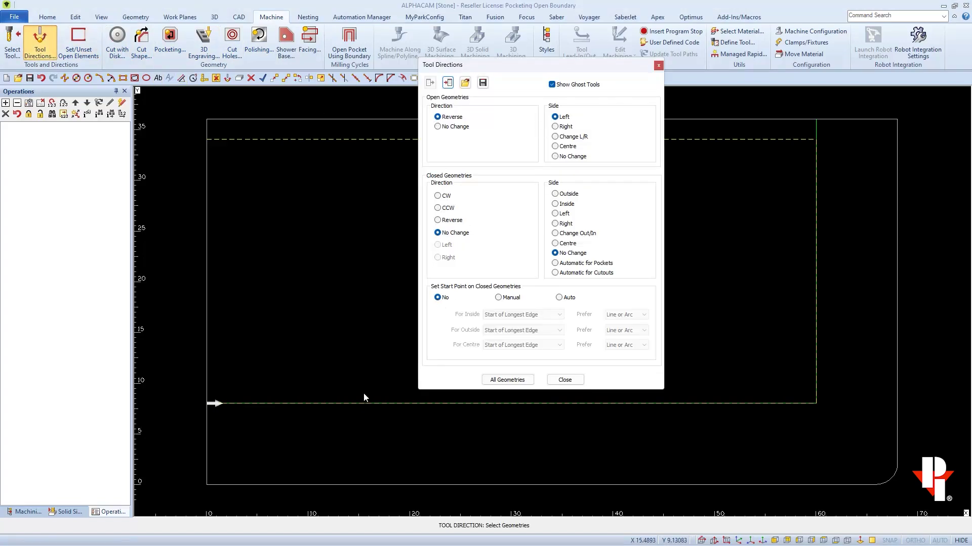
left_click(823, 129)
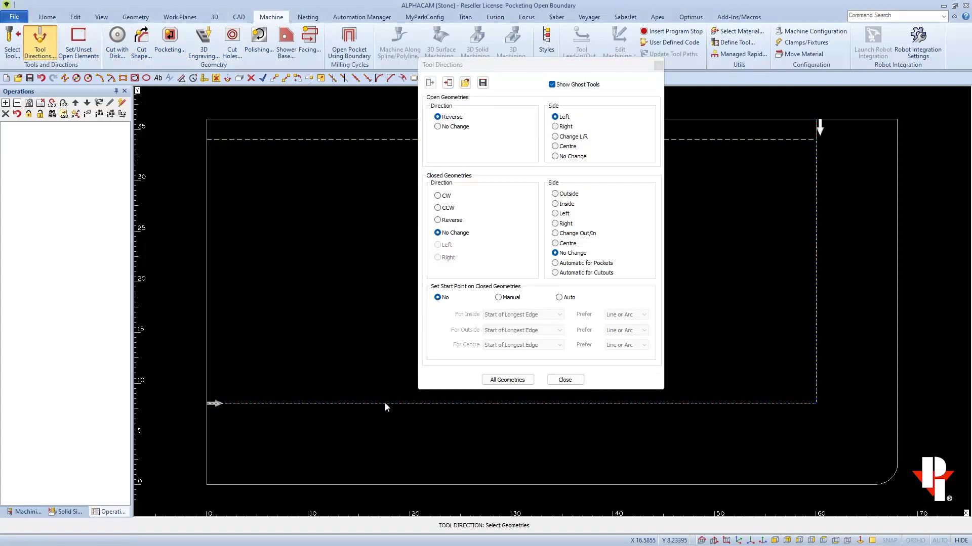
left_click(565, 380)
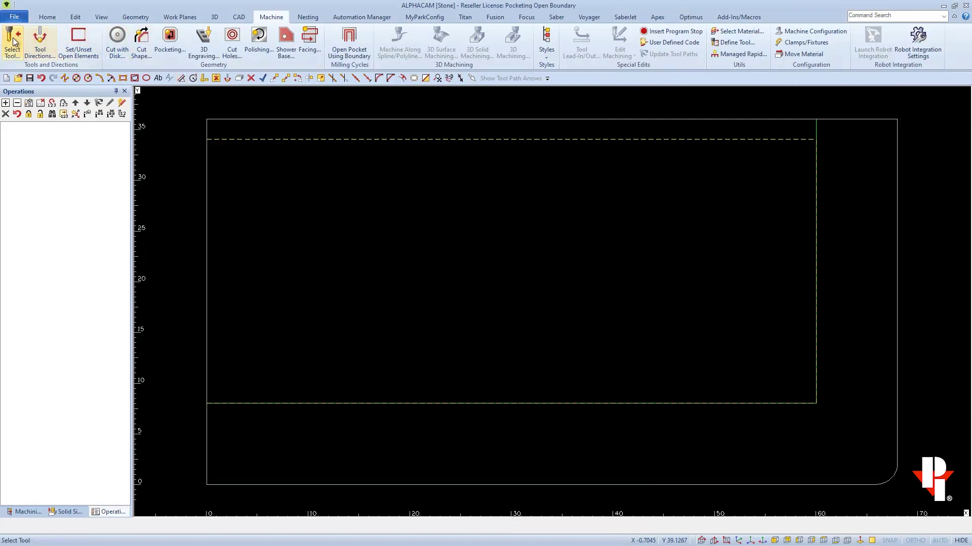
left_click(14, 43)
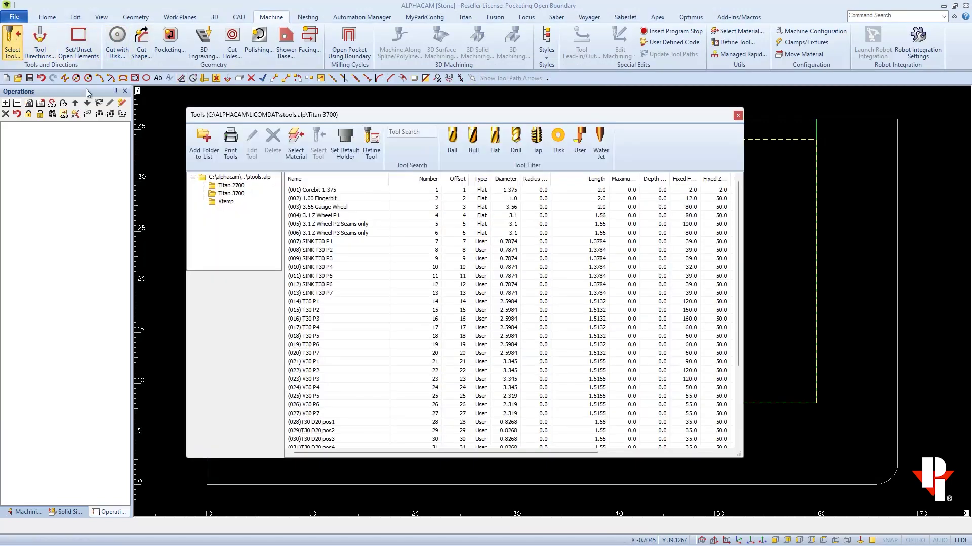
double_click(340, 209)
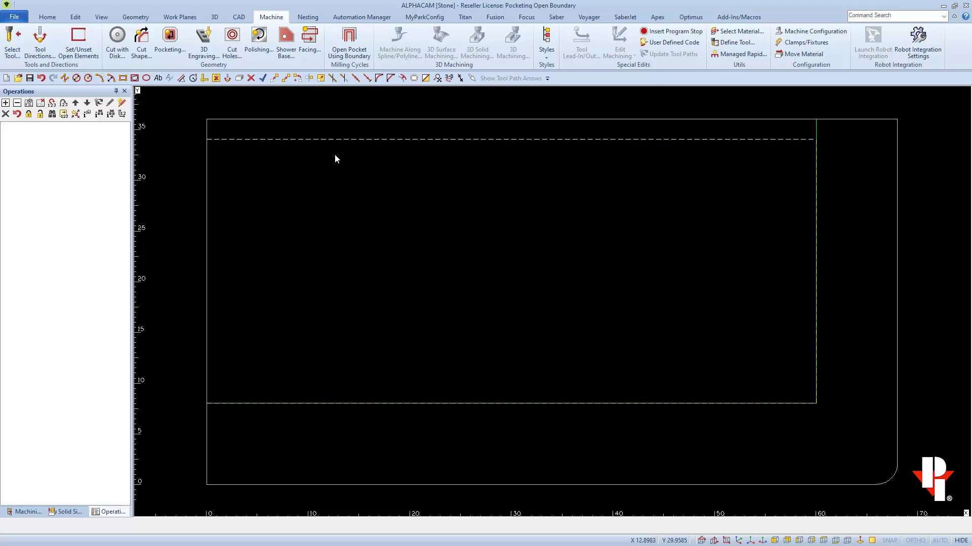
Set up Open Pocket Using Boundary with Width of Cut and Last Cut 1.75, Gap at Boundary 2.5
left_click(344, 42)
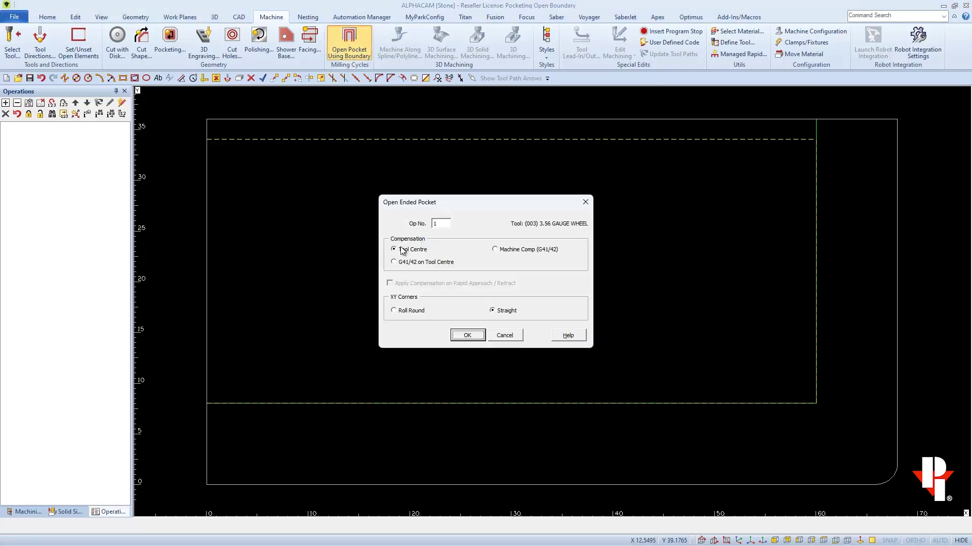
left_click(466, 337)
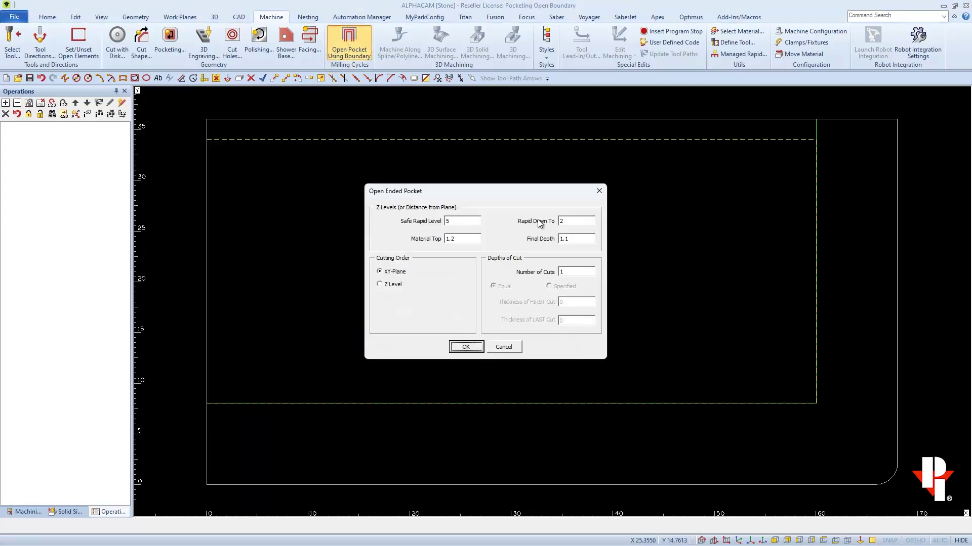
left_click(466, 347)
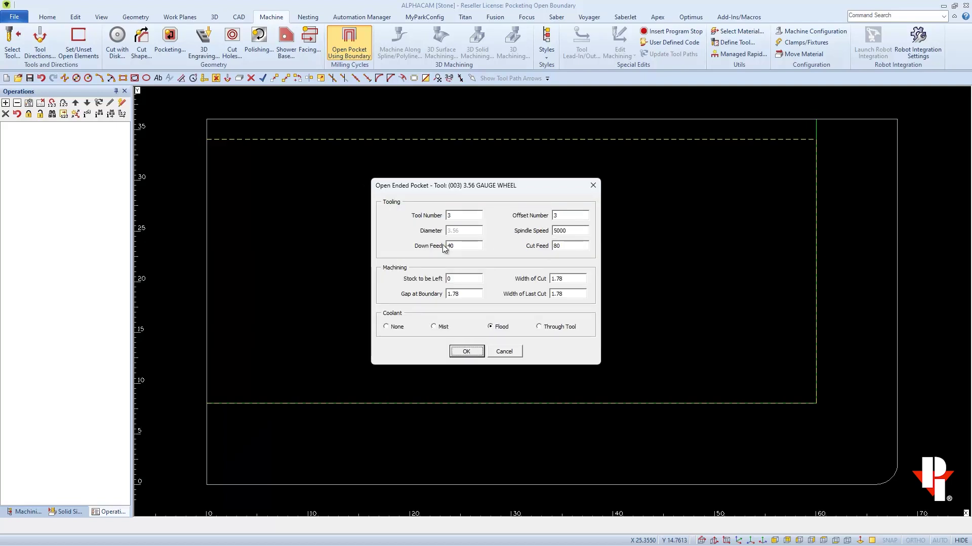
left_click(566, 279)
key("BackSpace")
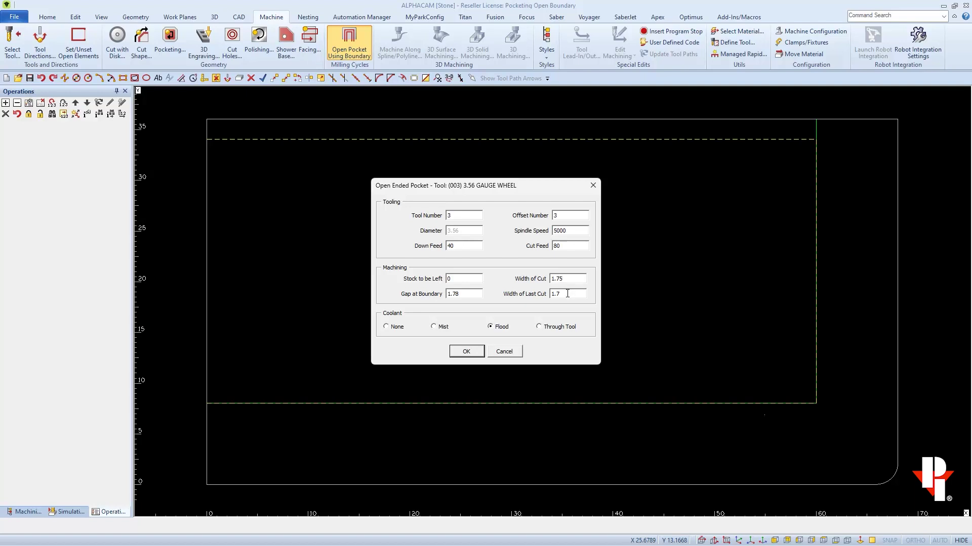
left_click_drag(477, 294, 442, 298)
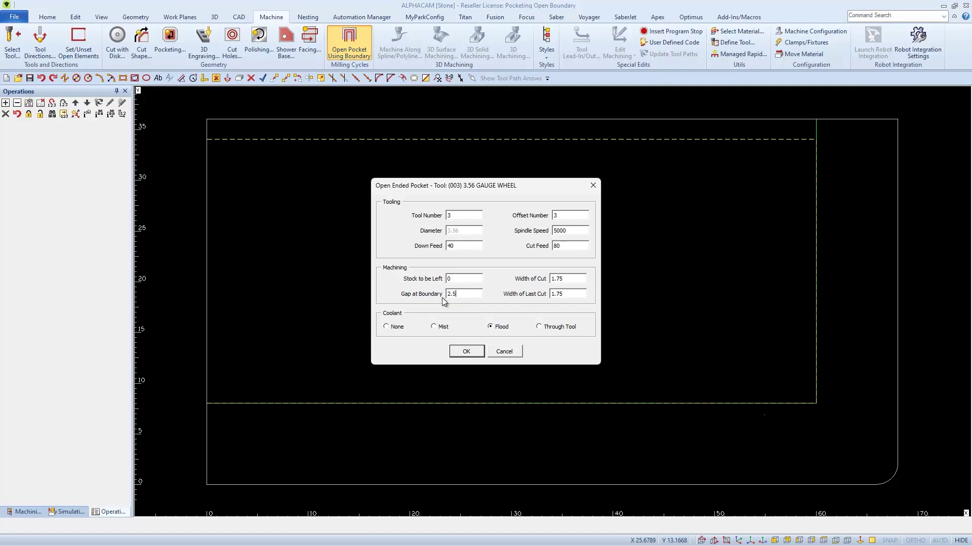
left_click(462, 351)
Pick the countertop boundary to generate pocket passes, then delete the two outermost passes
left_click(815, 132)
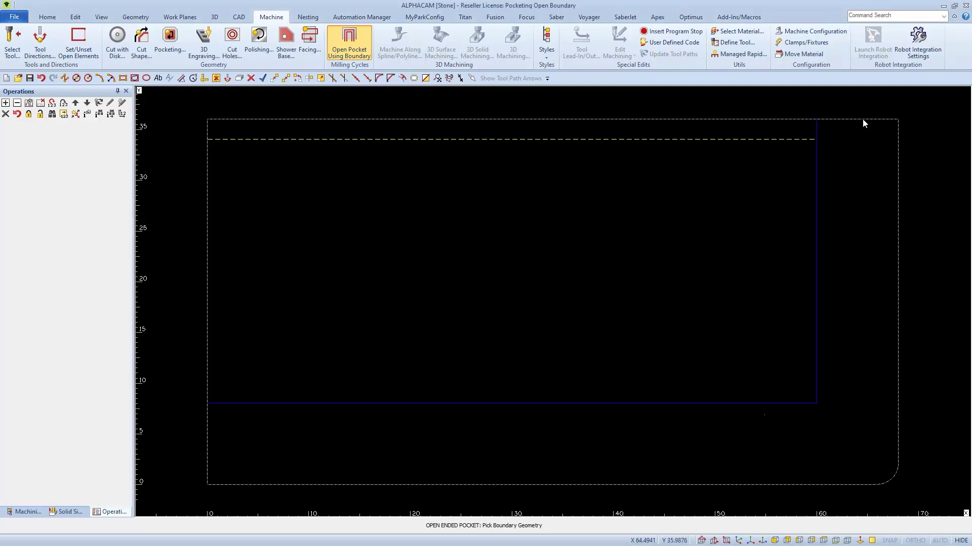
scroll(846, 301, "down", 3)
scroll(666, 381, "up", 3)
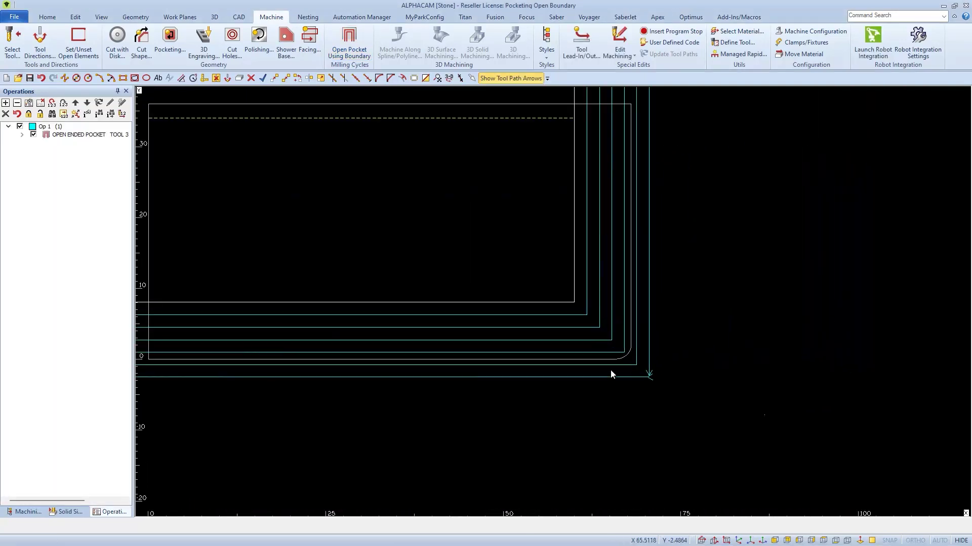
key("Delete")
left_click(710, 400)
left_click(668, 435)
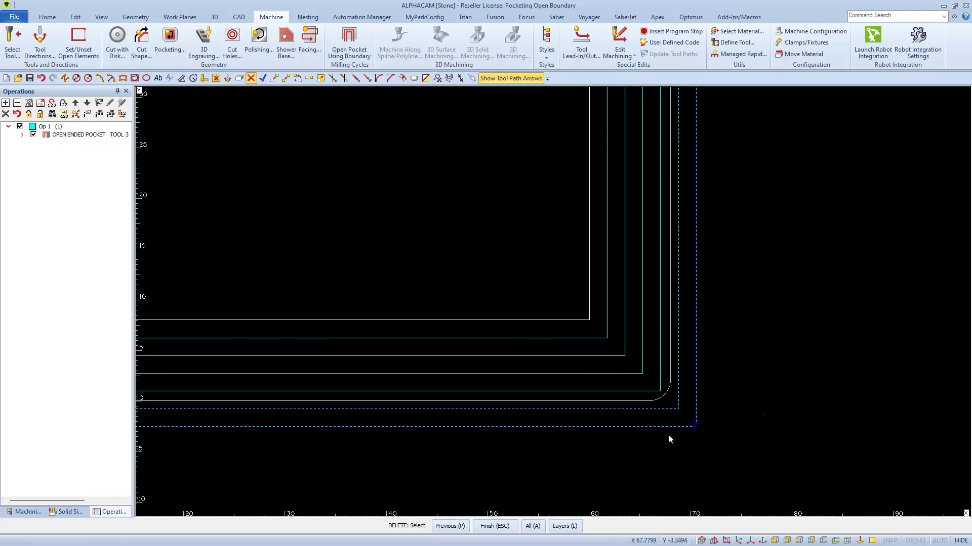
left_click(476, 299)
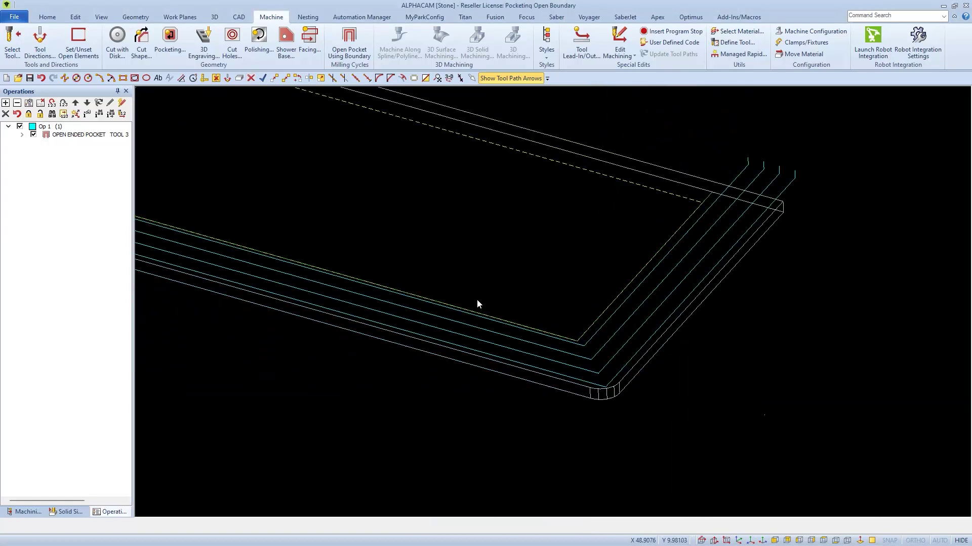
Reverse the direction of one remaining pocket pass with Reverse Tool Path
left_click(618, 45)
left_click(620, 156)
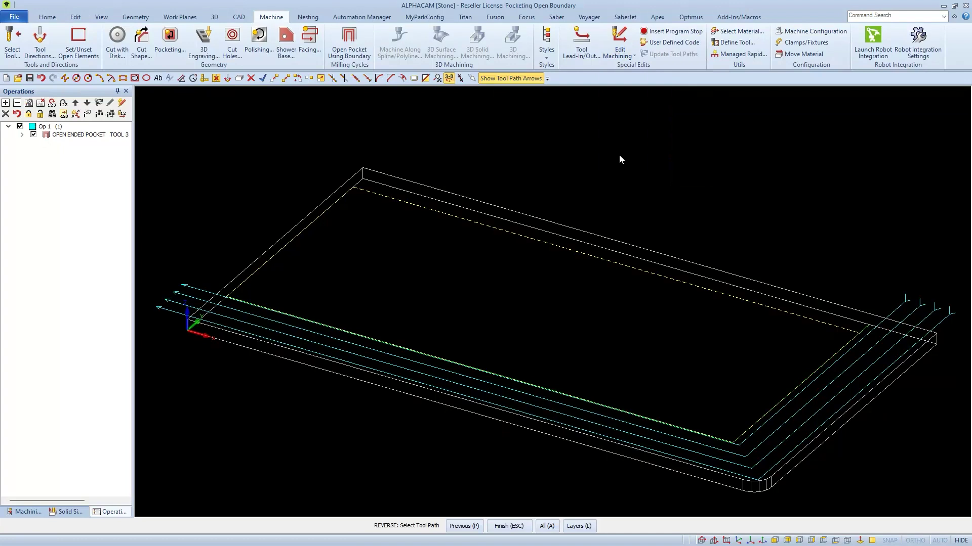
left_click(920, 311)
key("Escape")
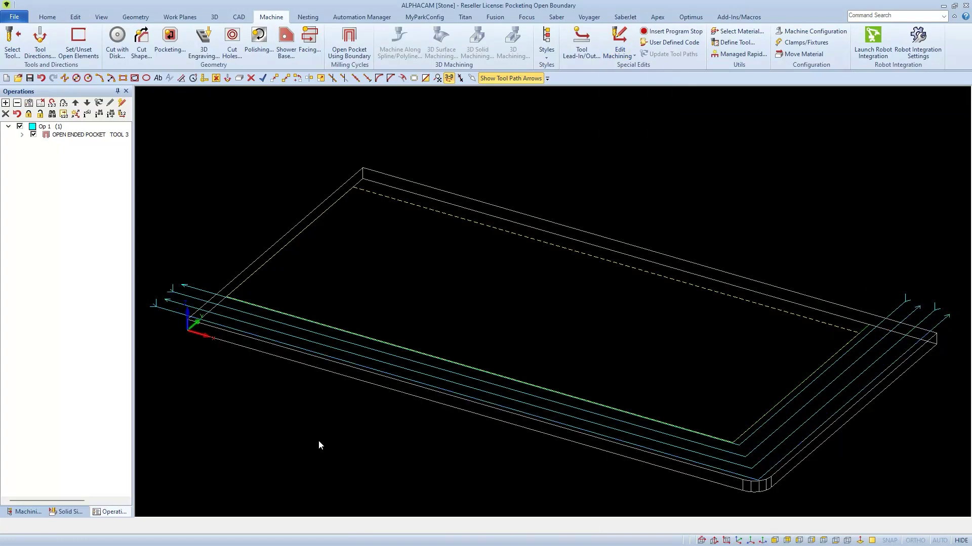
left_click(67, 512)
Load the countertop stock and play the solid simulation of the 3.56 Gauge Wheel pocket
left_click(30, 104)
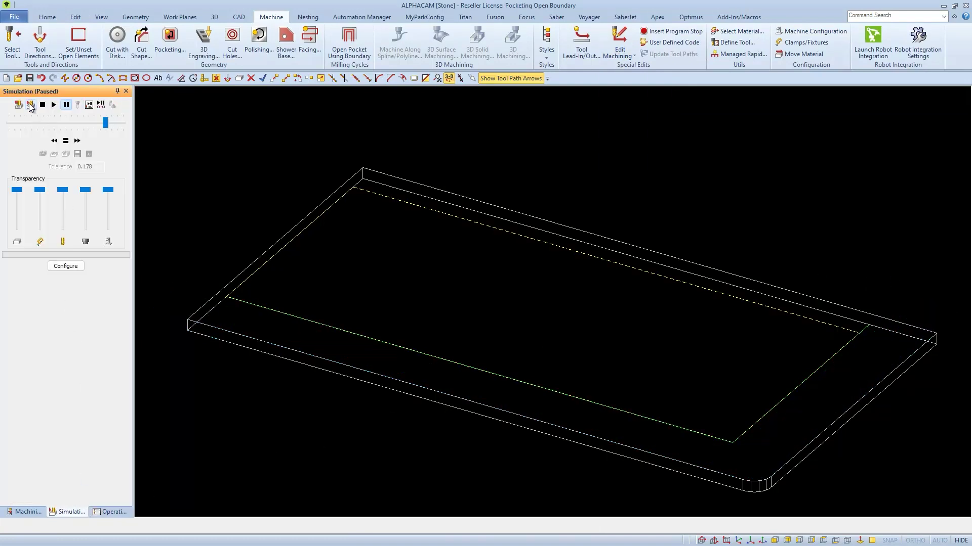
left_click(54, 105)
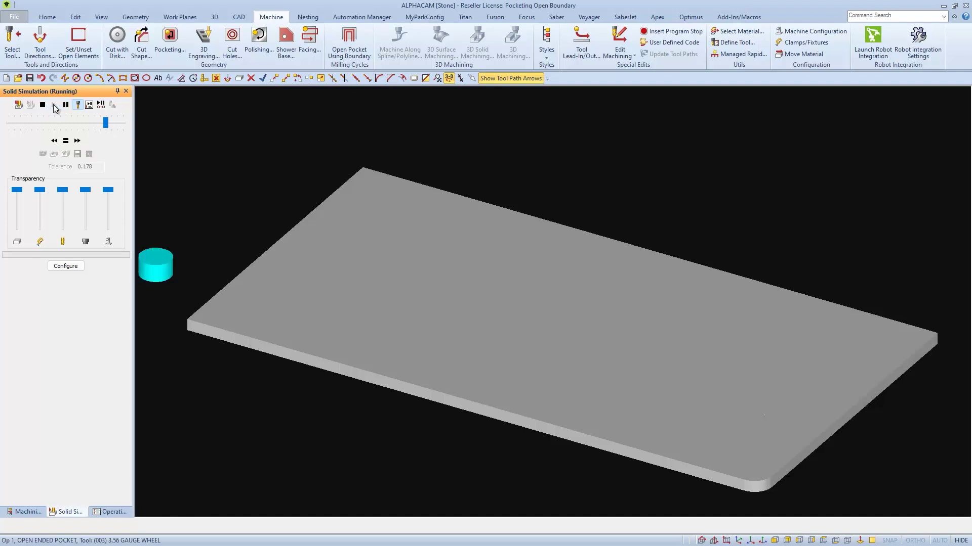